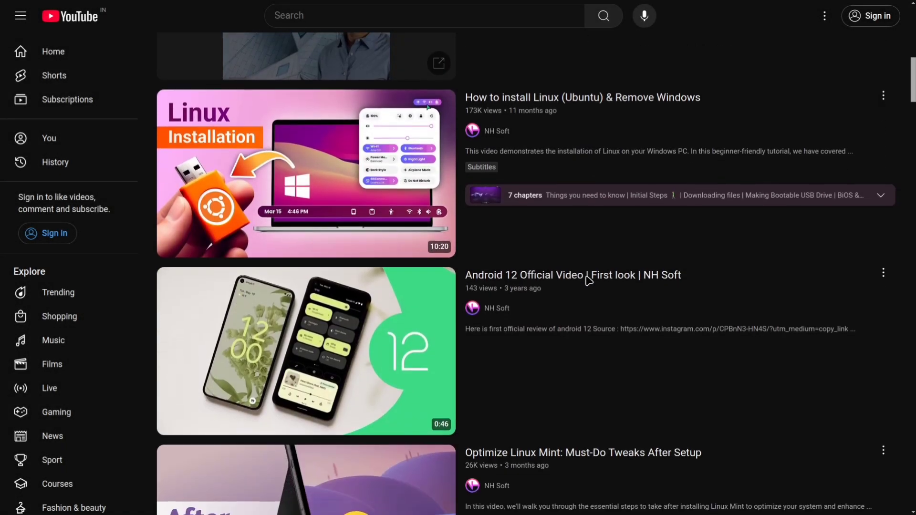
# Close the YouTube channel's video list to show the bare Linux desktop and dock.
pyautogui.moveTo(366, 192)
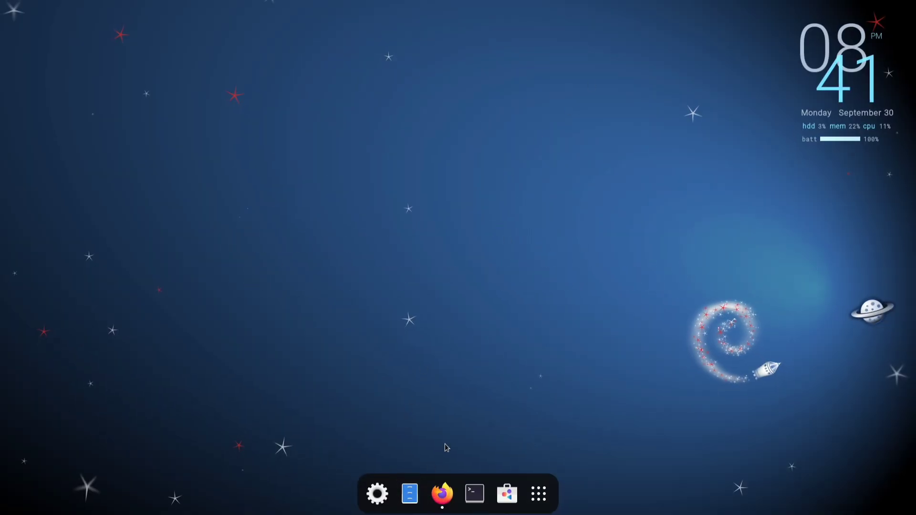
# Launch Firefox and search Google for 'windows 10 dowloadd'.
pyautogui.click(449, 488)
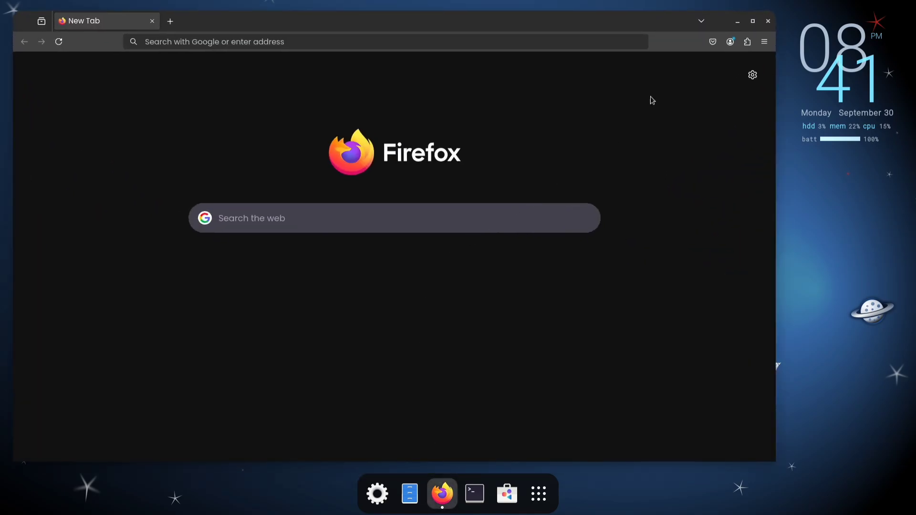
pyautogui.click(333, 206)
pyautogui.write('windows 10 dowloadd')
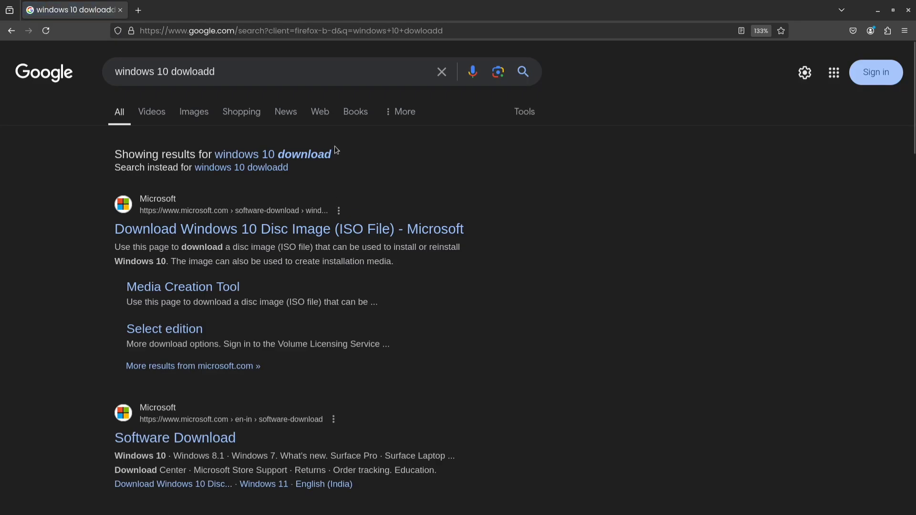
# Open Microsoft's Windows 10 ISO page and confirm the Windows 10 multi-edition ISO edition.
pyautogui.click(242, 233)
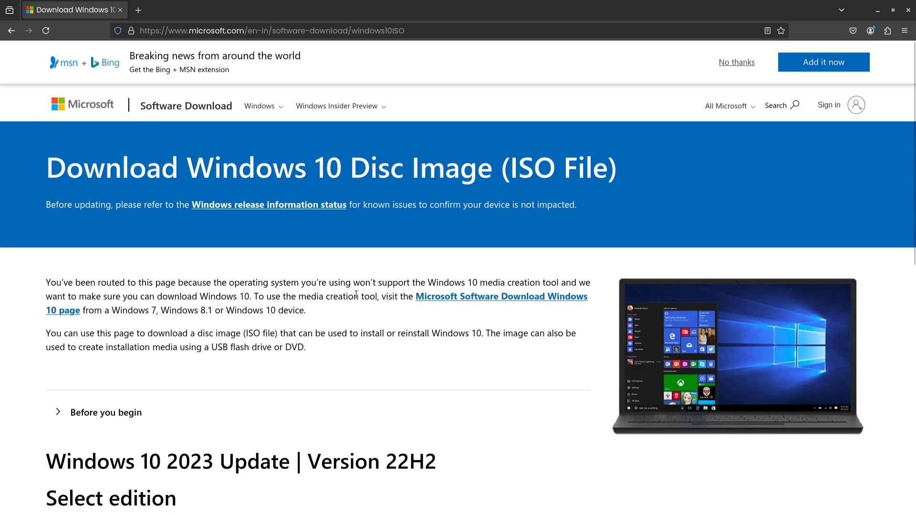
pyautogui.click(742, 63)
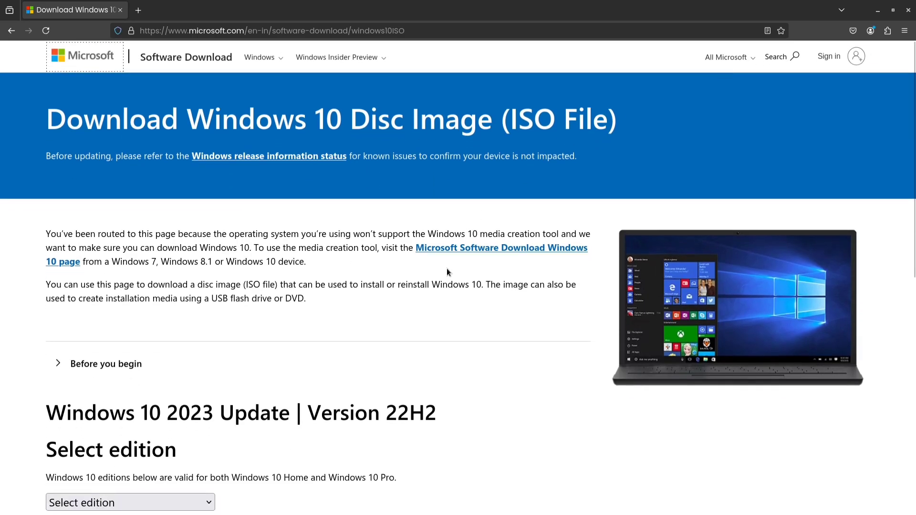
pyautogui.scroll(-3, 446, 268)
pyautogui.click(168, 351)
pyautogui.click(138, 389)
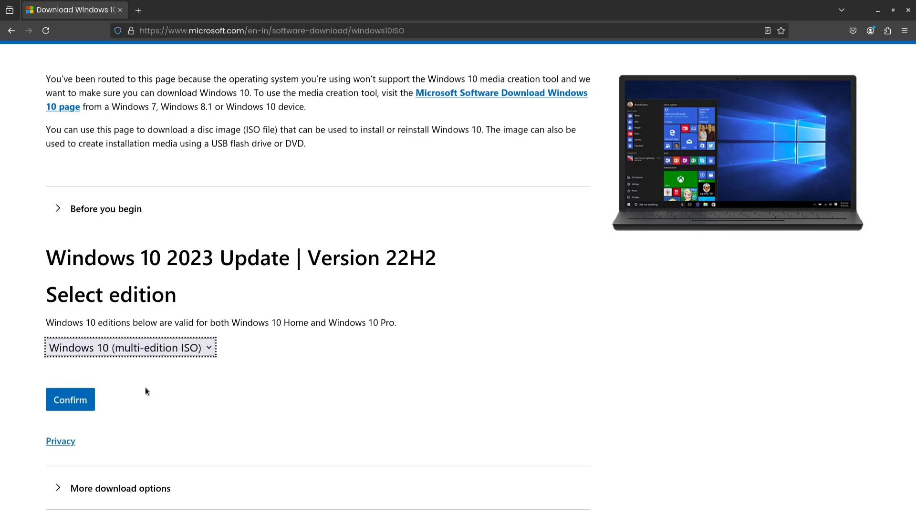
pyautogui.click(71, 399)
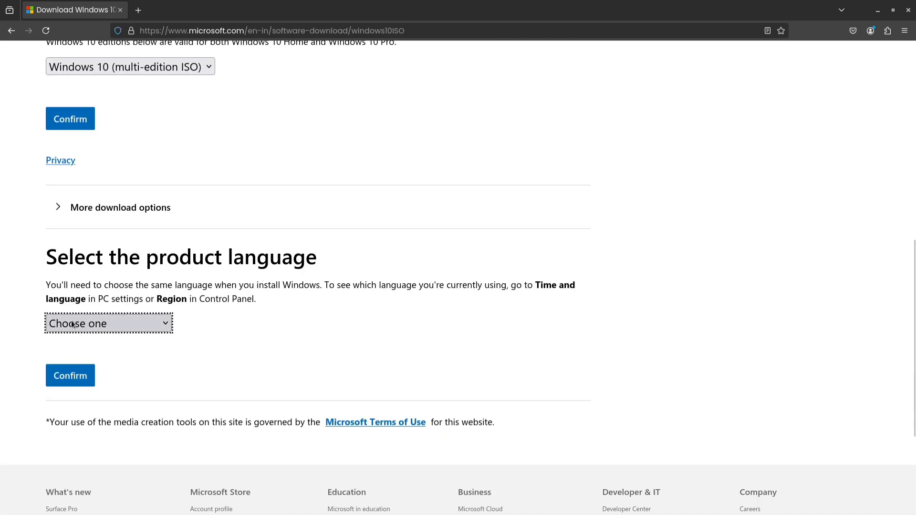
# Choose English International as the product language and start the 64-bit ISO download.
pyautogui.click(73, 324)
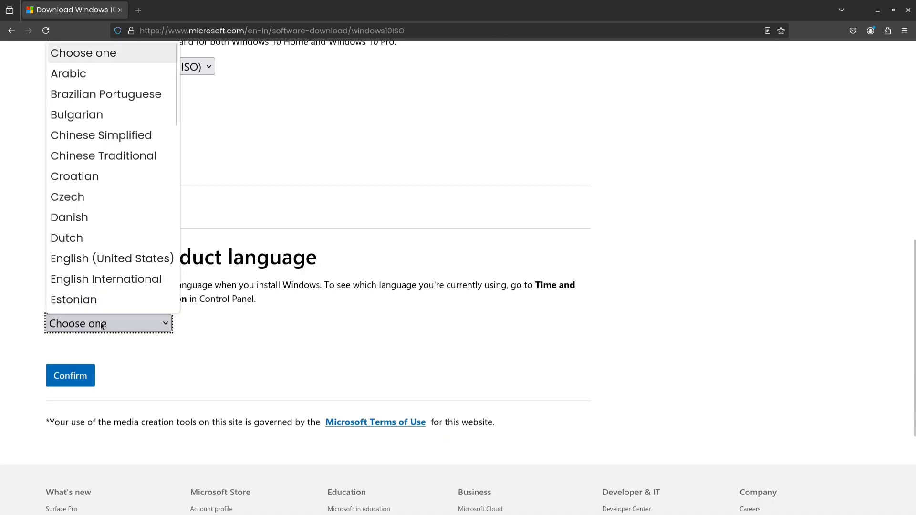
pyautogui.click(99, 279)
pyautogui.click(68, 376)
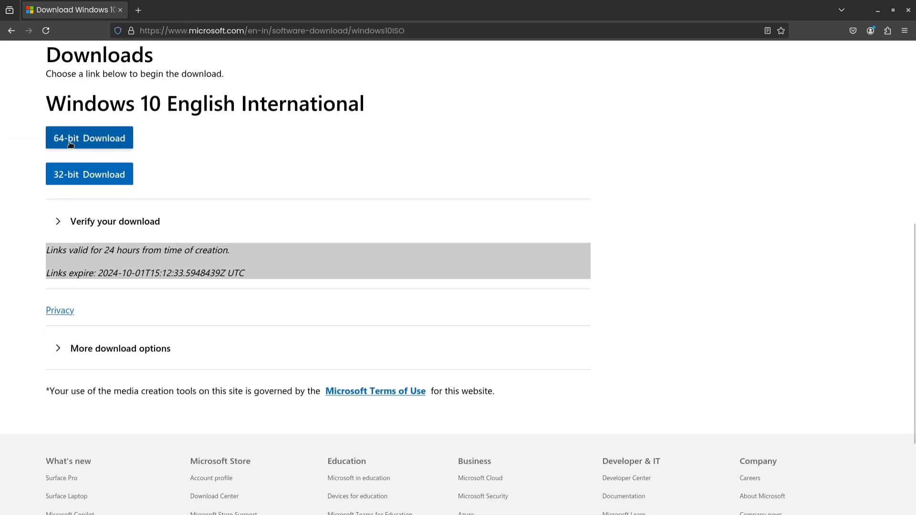
pyautogui.click(128, 135)
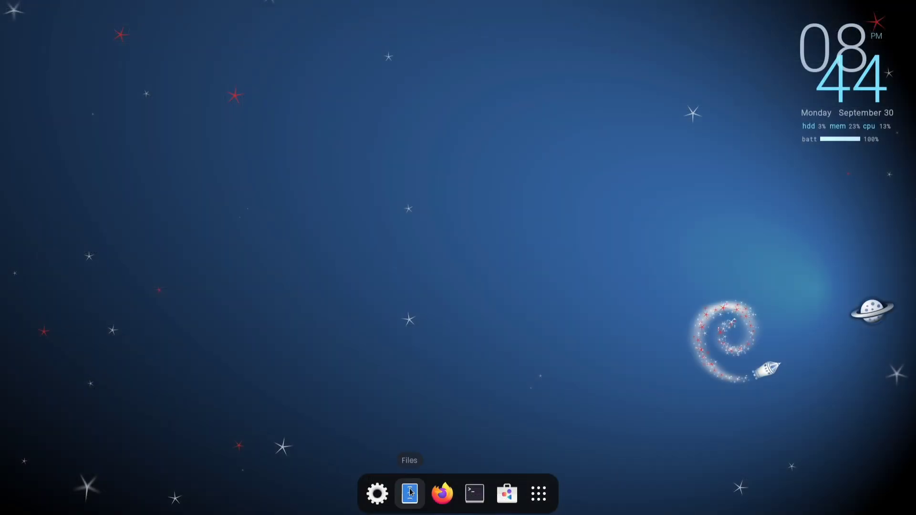
# Check the downloading ISO in the file manager's Downloads folder.
pyautogui.click(410, 492)
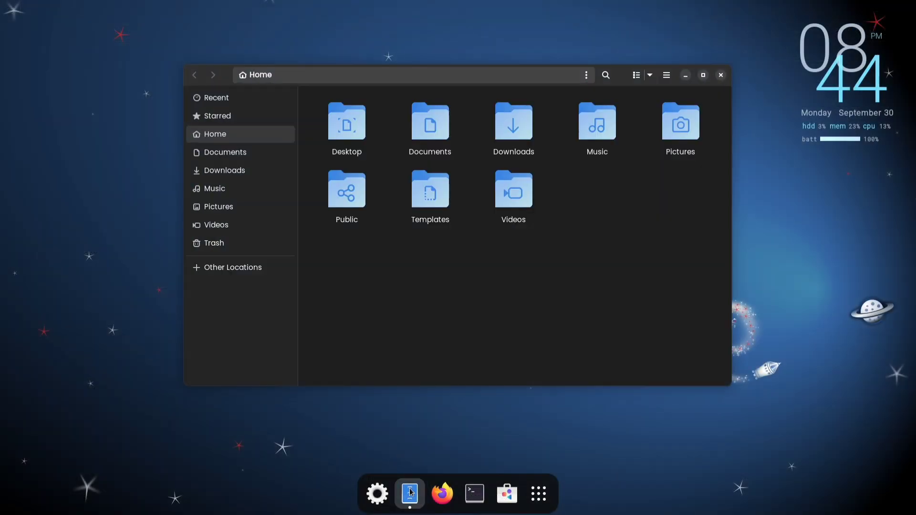
pyautogui.doubleClick(529, 152)
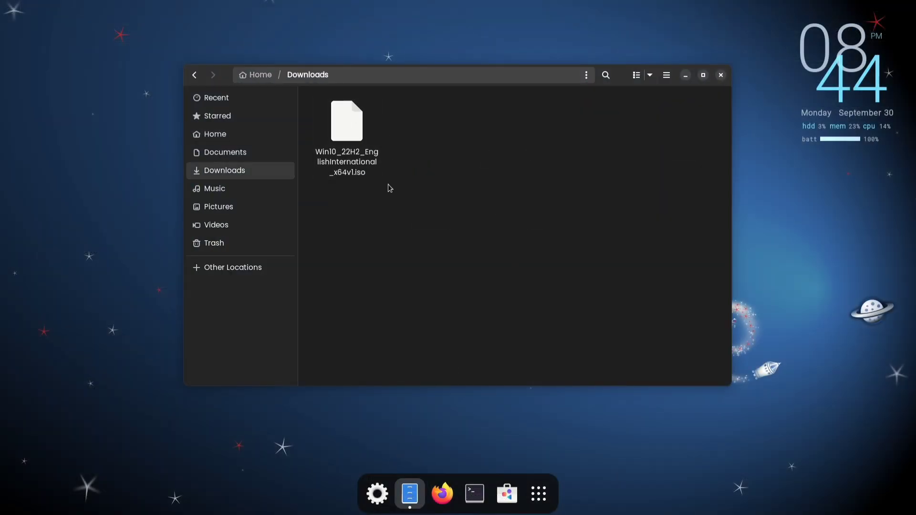
pyautogui.moveTo(373, 177); pyautogui.dragTo(323, 126)
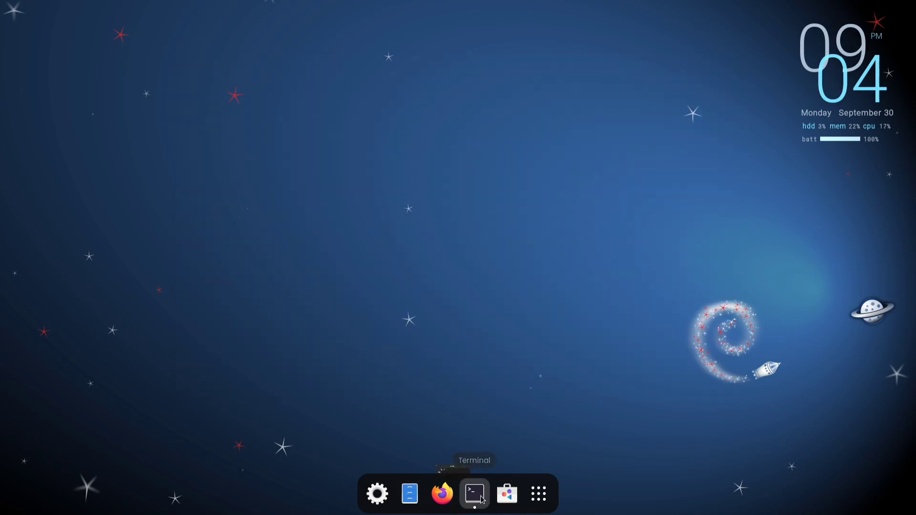
# In a terminal, change into Downloads/ and confirm the path with pwd.
pyautogui.click(476, 495)
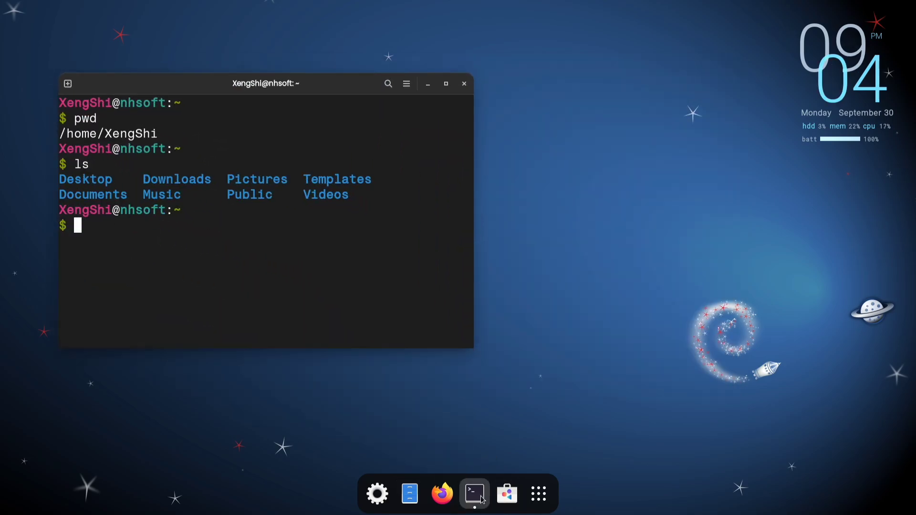
pyautogui.moveTo(231, 84); pyautogui.dragTo(206, 32)
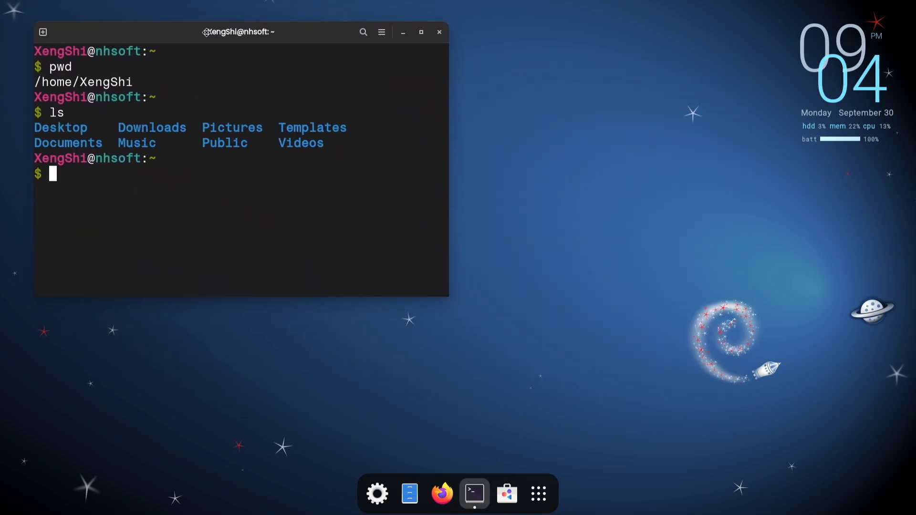
pyautogui.write('cd Downloads/')
pyautogui.press('Return')
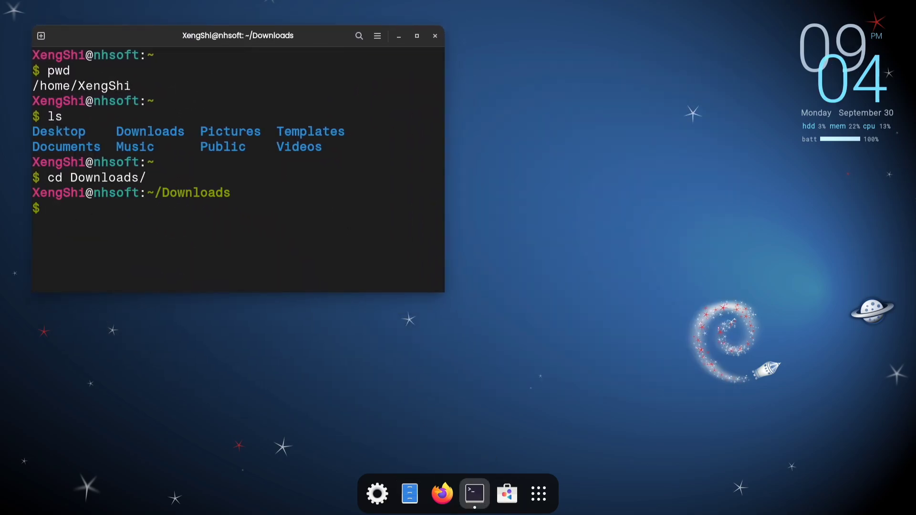
pyautogui.write('pwd')
pyautogui.press('Return')
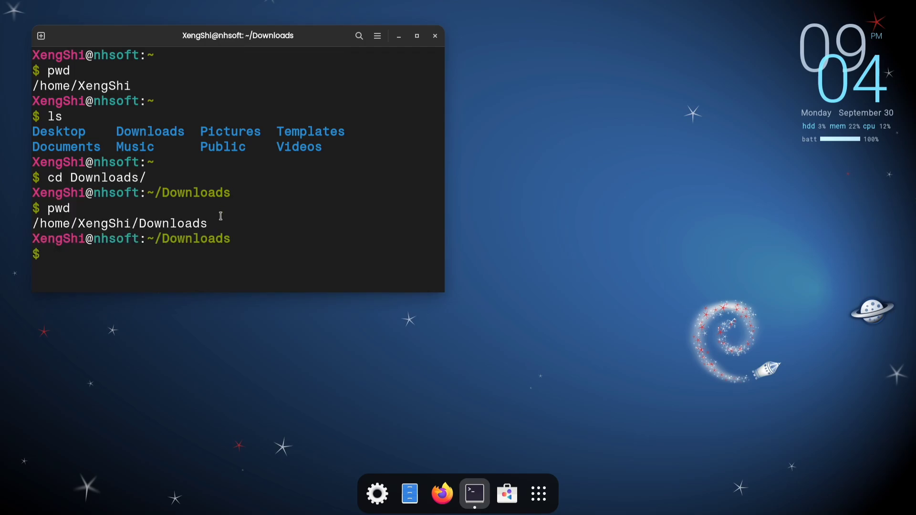
pyautogui.moveTo(201, 223); pyautogui.dragTo(29, 219)
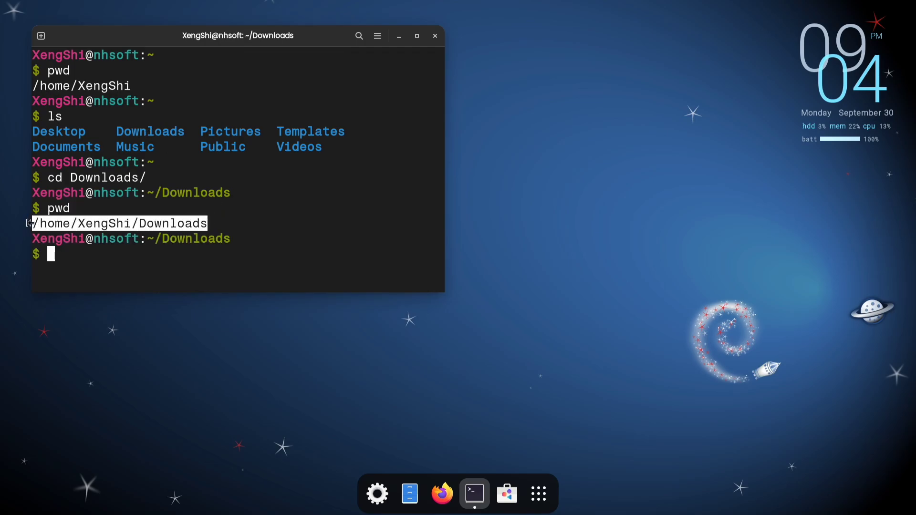
pyautogui.click(95, 260)
# List Downloads with ls, showing Win10_22H2_EnglishInternational_x64v1.iso.
pyautogui.write('ls')
pyautogui.press('Return')
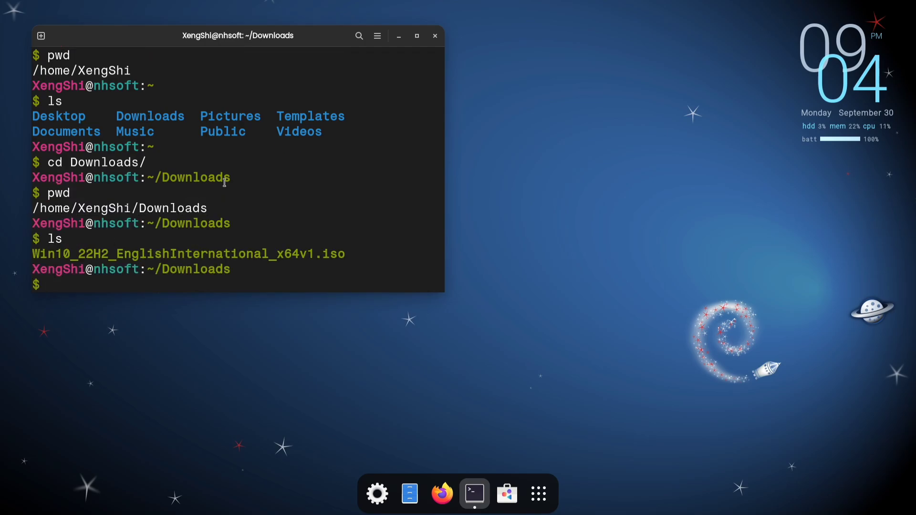
pyautogui.moveTo(348, 254); pyautogui.dragTo(33, 255)
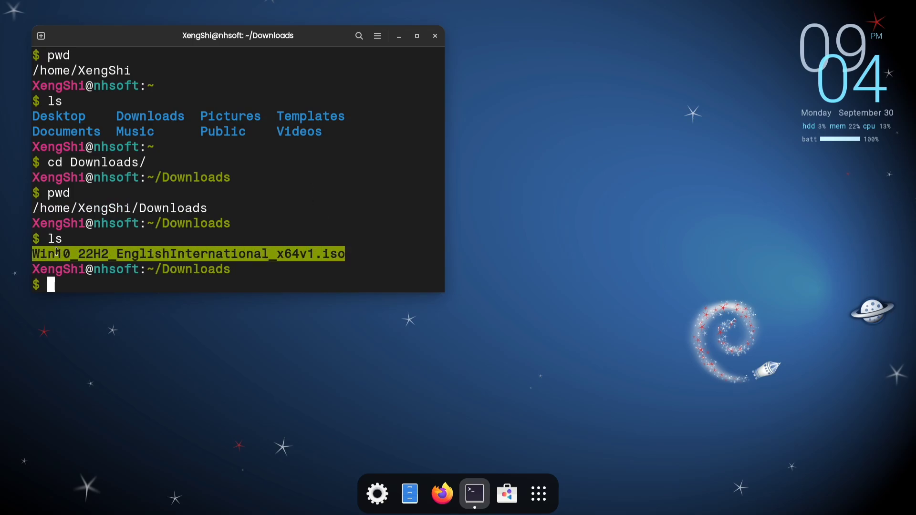
pyautogui.click(164, 235)
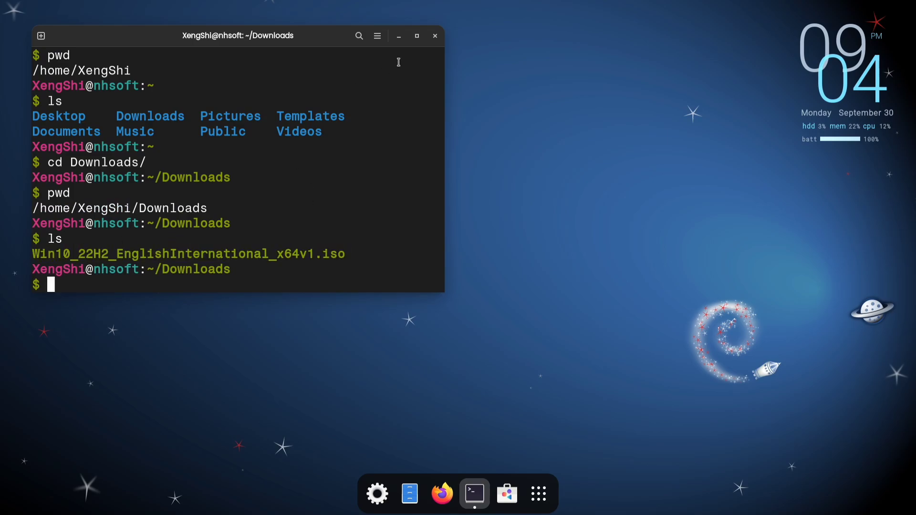
# Maximize the terminal and clear its screen.
pyautogui.click(417, 36)
pyautogui.write('clear')
pyautogui.press('Return')
# Find the Ubuntu dependency install command in the WoeUSB-ng README and copy it.
pyautogui.hotkey('alt', 'Tab')
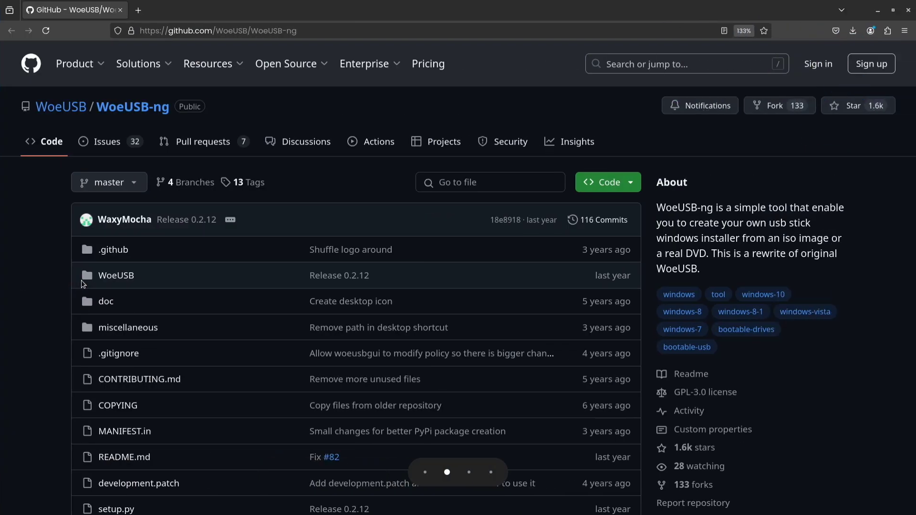
pyautogui.scroll(-10, 33, 315)
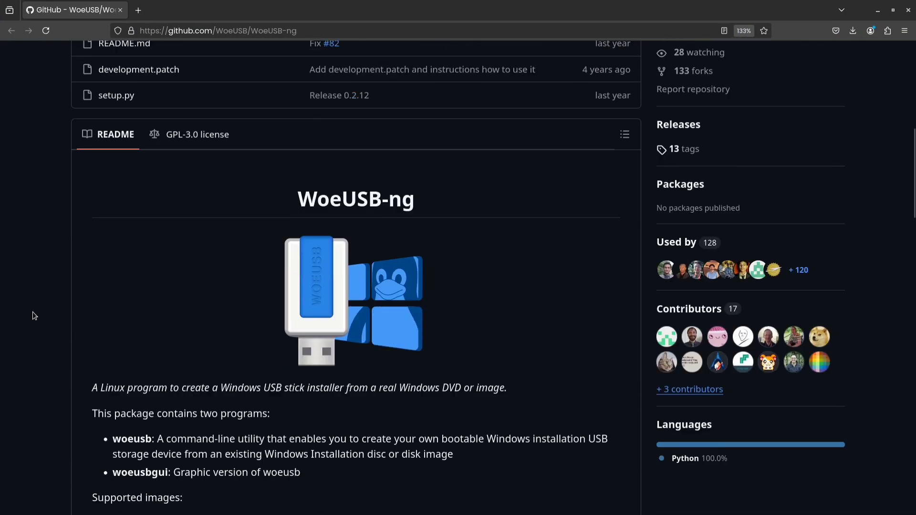
pyautogui.scroll(-12, 136, 198)
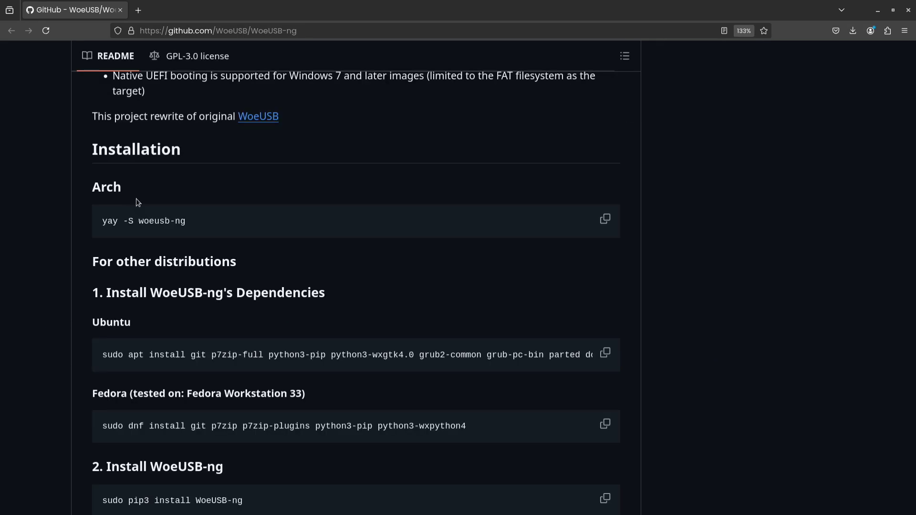
pyautogui.moveTo(186, 220); pyautogui.dragTo(100, 222)
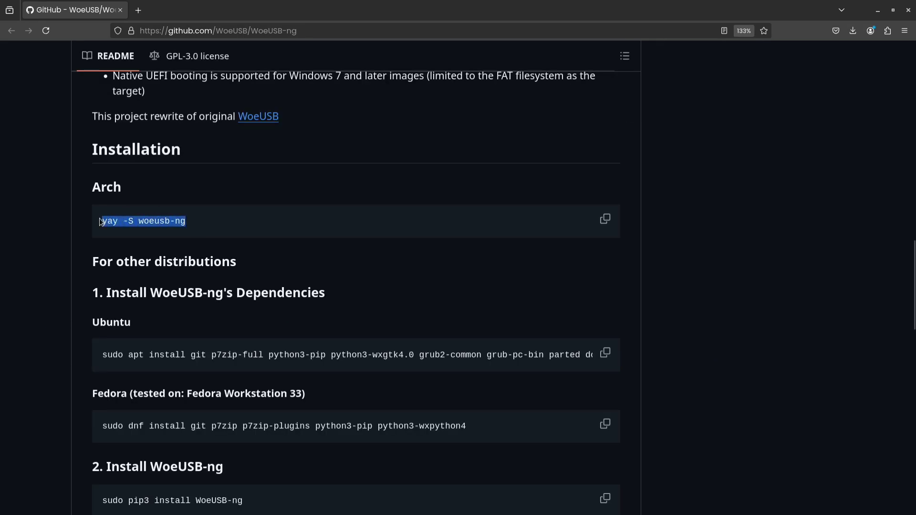
pyautogui.click(241, 224)
pyautogui.scroll(-3, 241, 223)
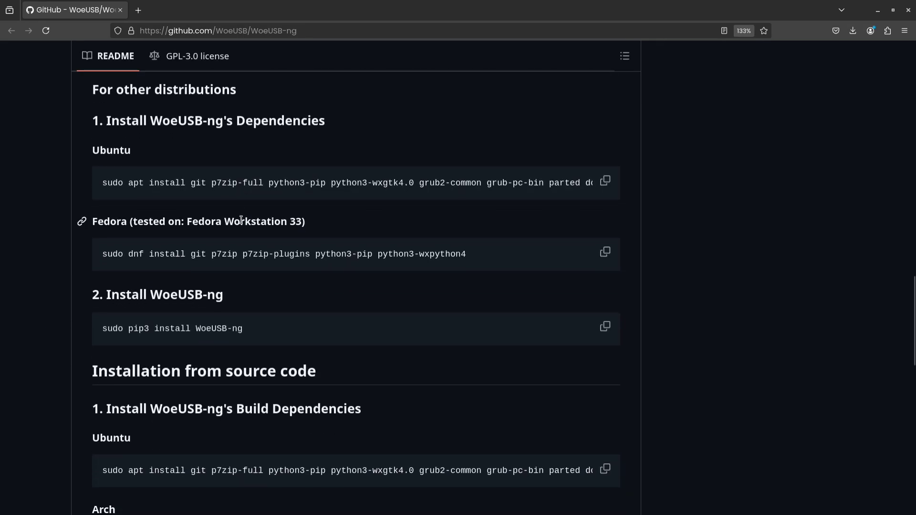
pyautogui.scroll(2, 239, 222)
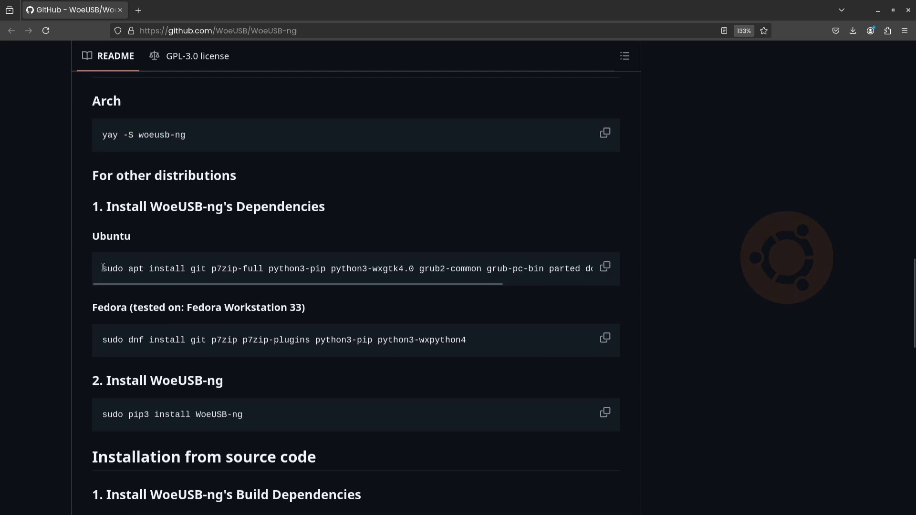
pyautogui.moveTo(108, 267); pyautogui.dragTo(606, 266)
pyautogui.click(529, 234)
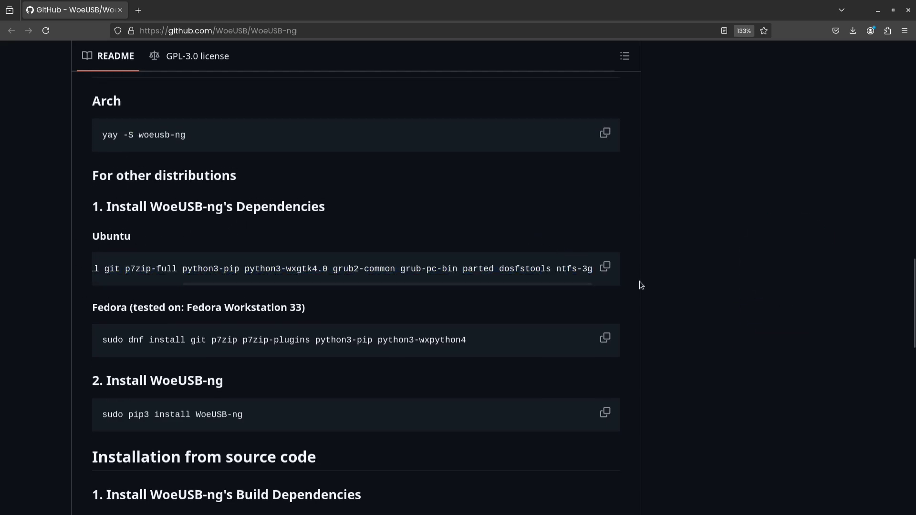
pyautogui.click(612, 276)
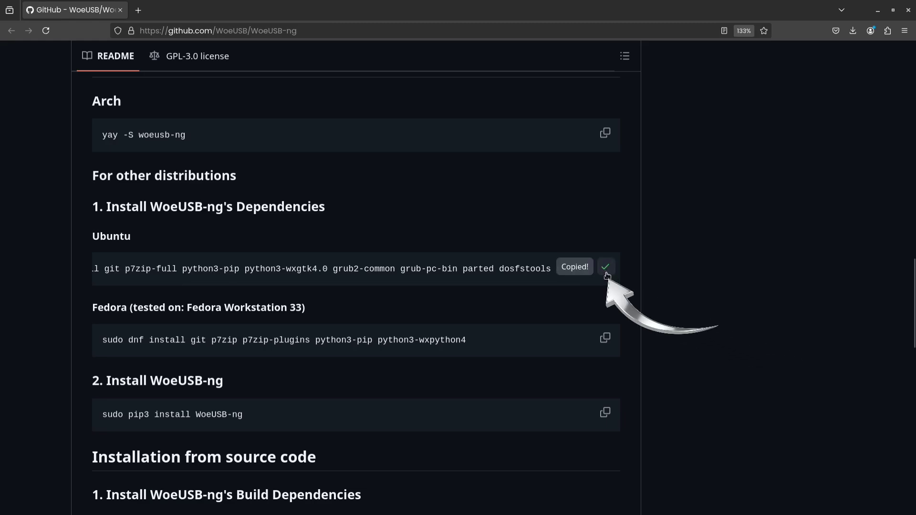
# Paste and run the Ubuntu dependency install command in the terminal, entering the sudo password.
pyautogui.hotkey('ctrl', 'alt', 'Left')
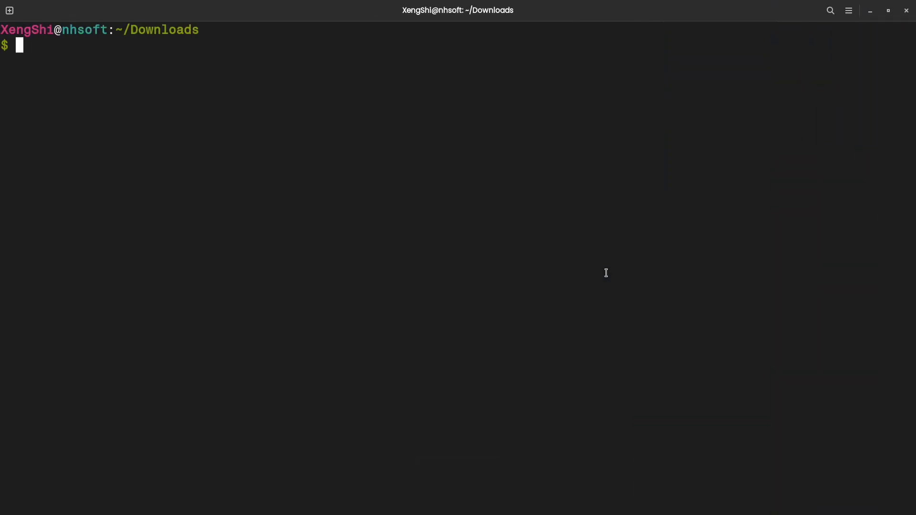
pyautogui.rightClick(88, 71)
pyautogui.click(129, 108)
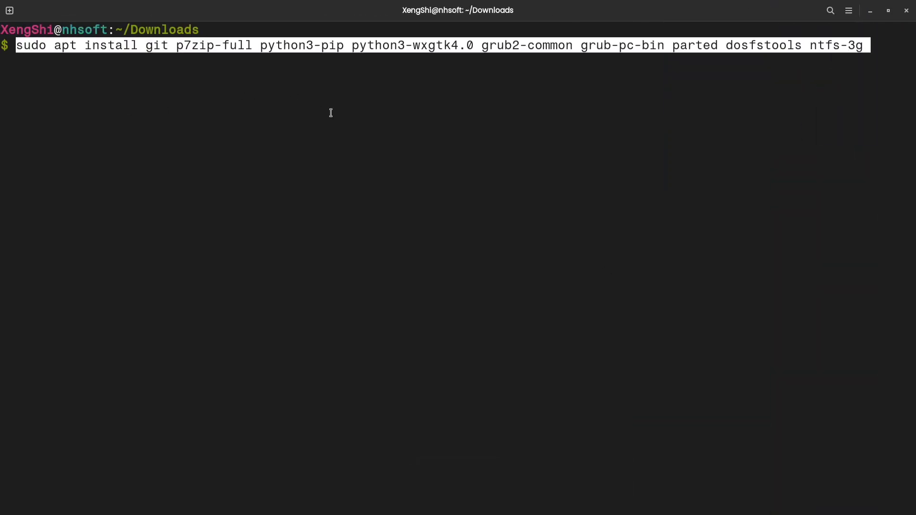
pyautogui.press('Return')
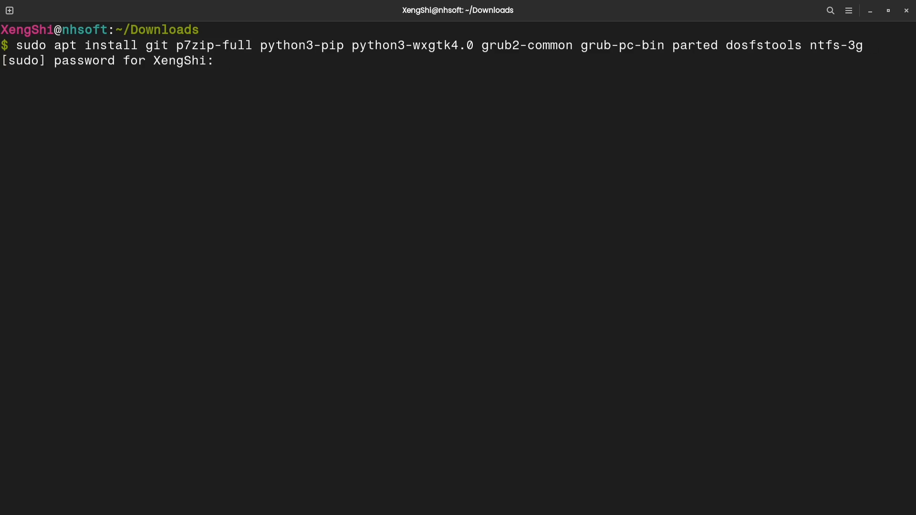
pyautogui.write('****************')
pyautogui.press('Return')
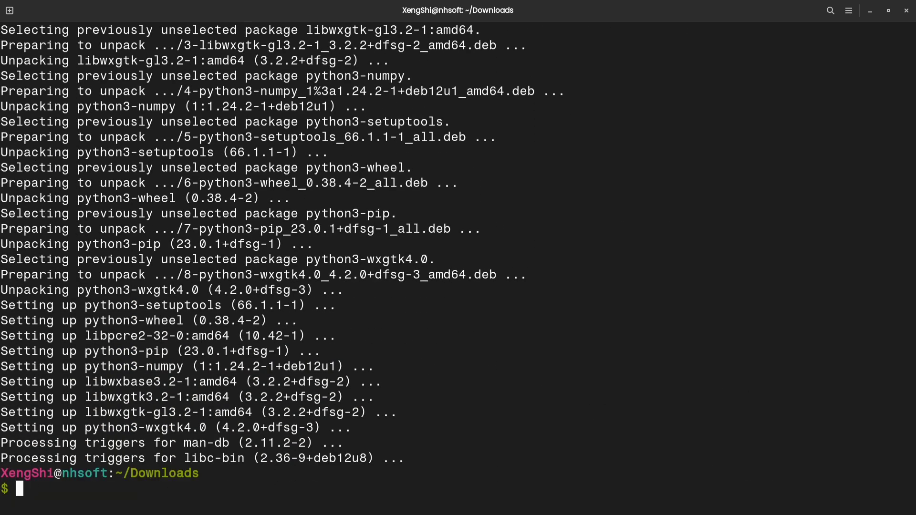
# Copy the 'sudo pip3 install WoeUSB-ng' command from the GitHub README.
pyautogui.hotkey('ctrl', 'alt', 'Right')
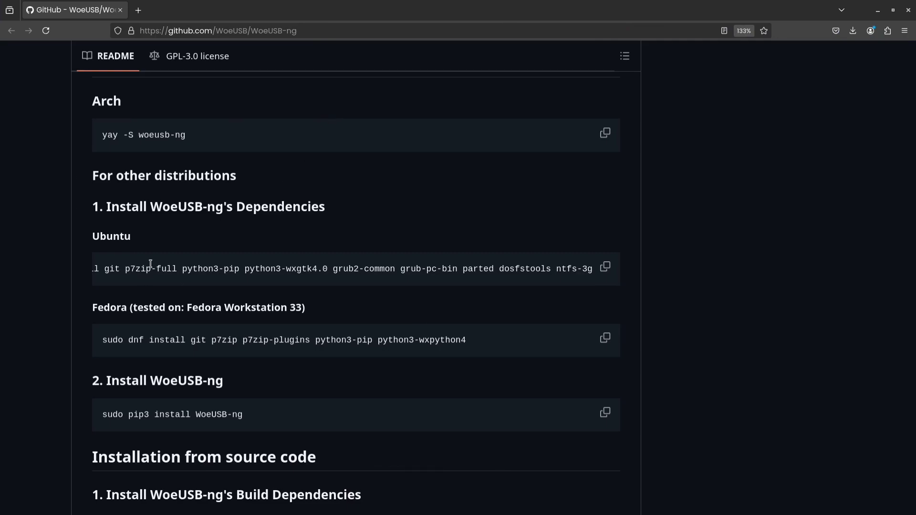
pyautogui.scroll(-2, 150, 264)
pyautogui.scroll(-2, 150, 264)
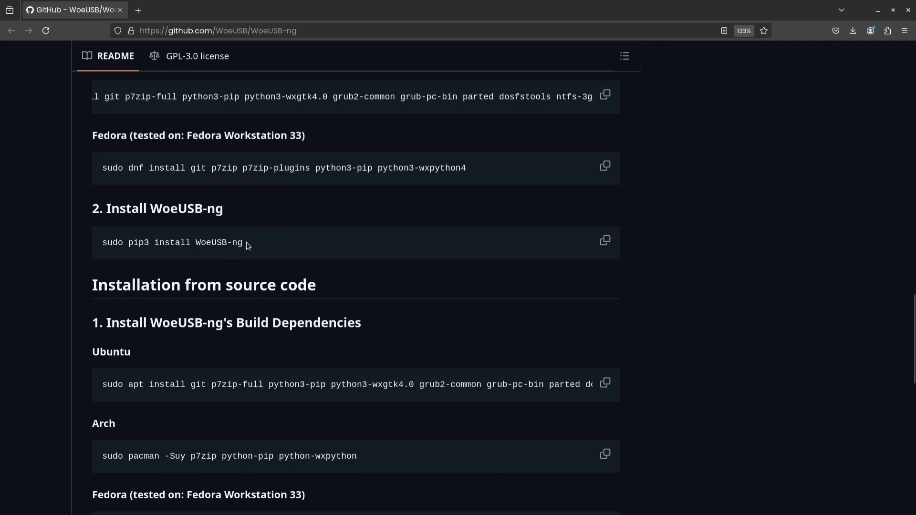
pyautogui.moveTo(246, 242); pyautogui.dragTo(101, 249)
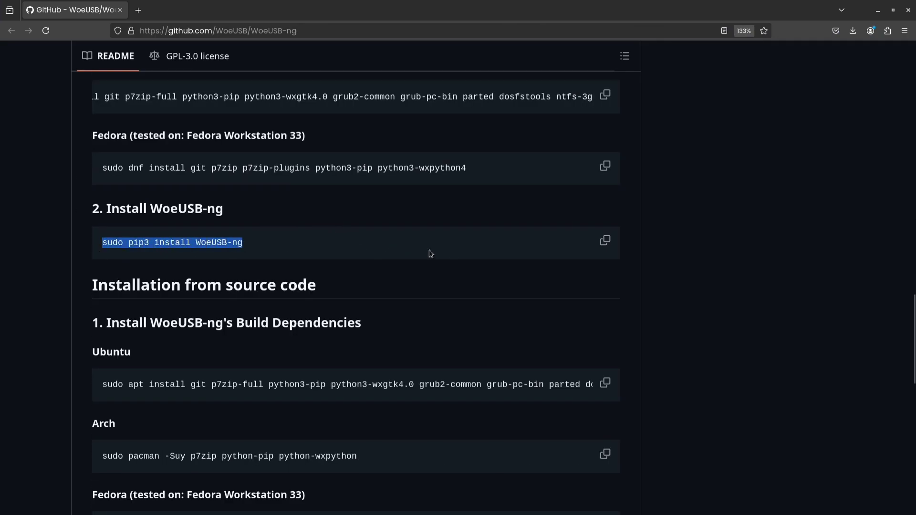
pyautogui.click(605, 240)
# Paste and run 'sudo pip3 install WoeUSB-ng' in the terminal.
pyautogui.hotkey('alt', 'Tab')
pyautogui.rightClick(51, 53)
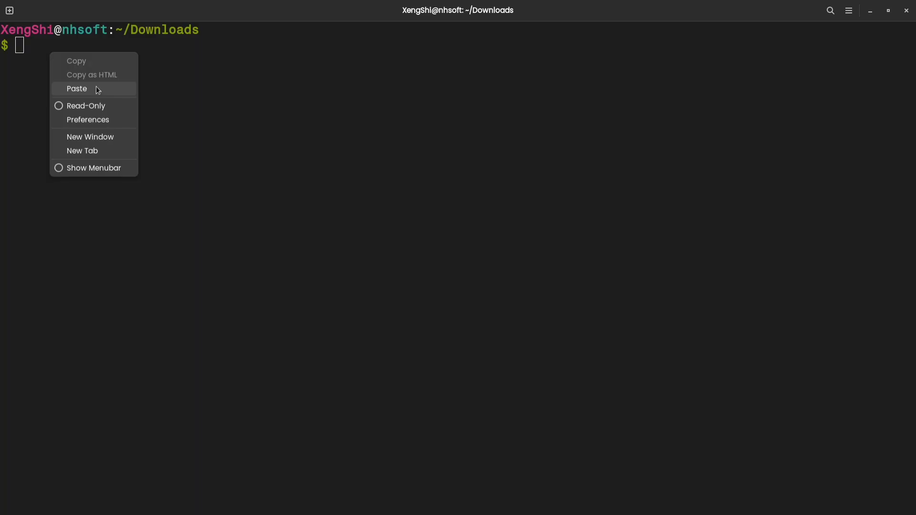
pyautogui.click(96, 89)
pyautogui.press('End')
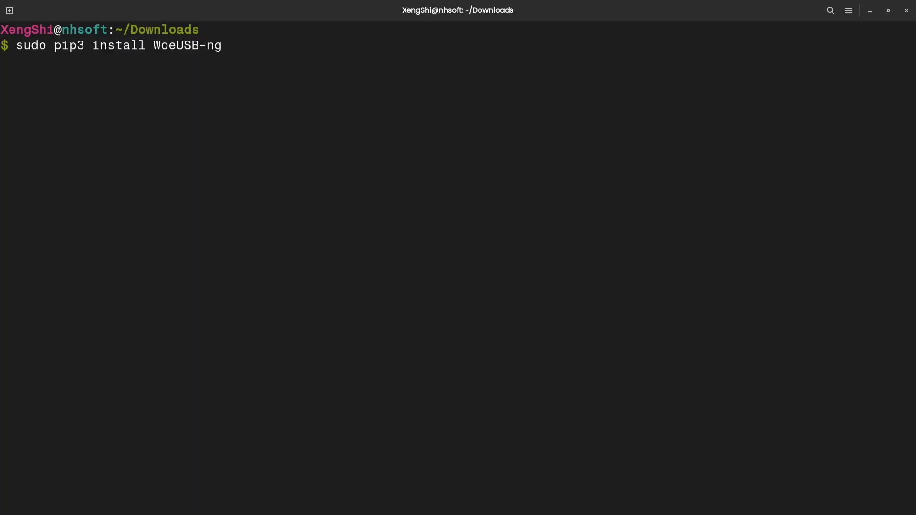
pyautogui.press('Return')
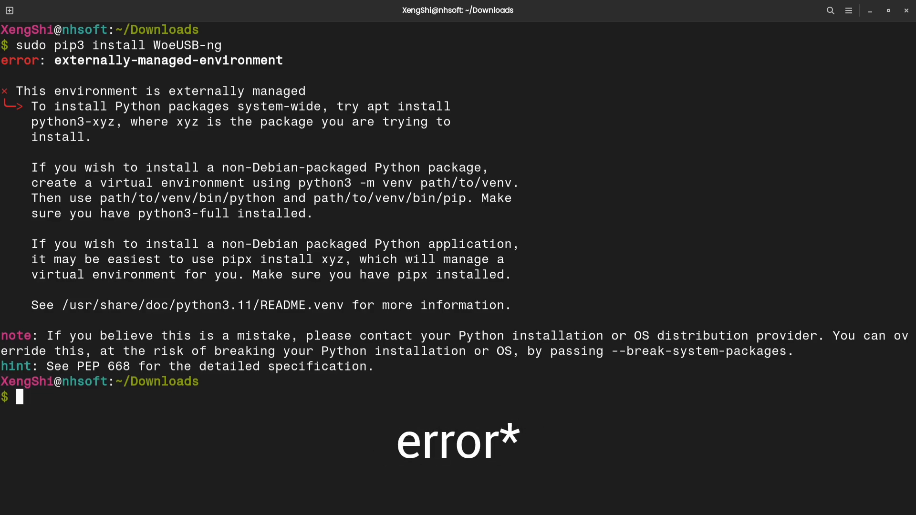
# Reinstall WoeUSB-ng with --break-system-packages and verify 'woeusb --version' reports 0.2.12.
pyautogui.hotkey('ctrl', 'shift', 'v')
pyautogui.press('Return')
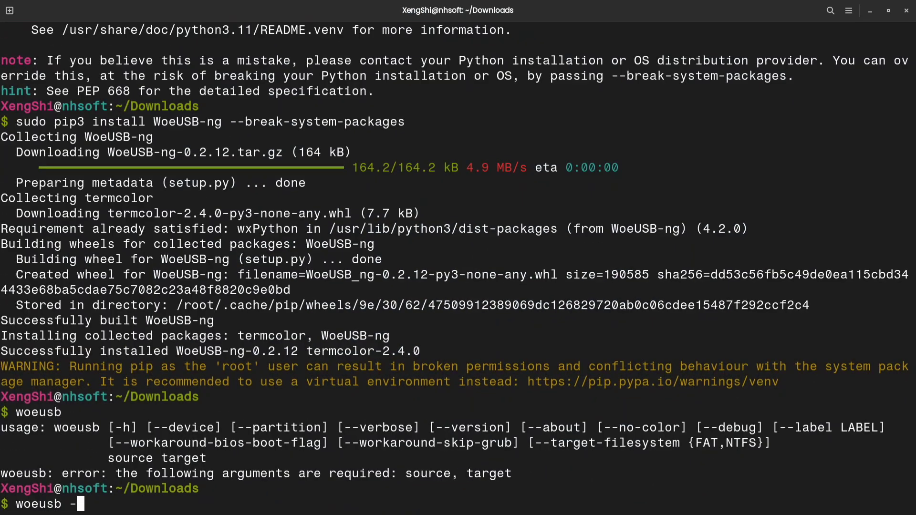
pyautogui.write('-version')
pyautogui.press('Return')
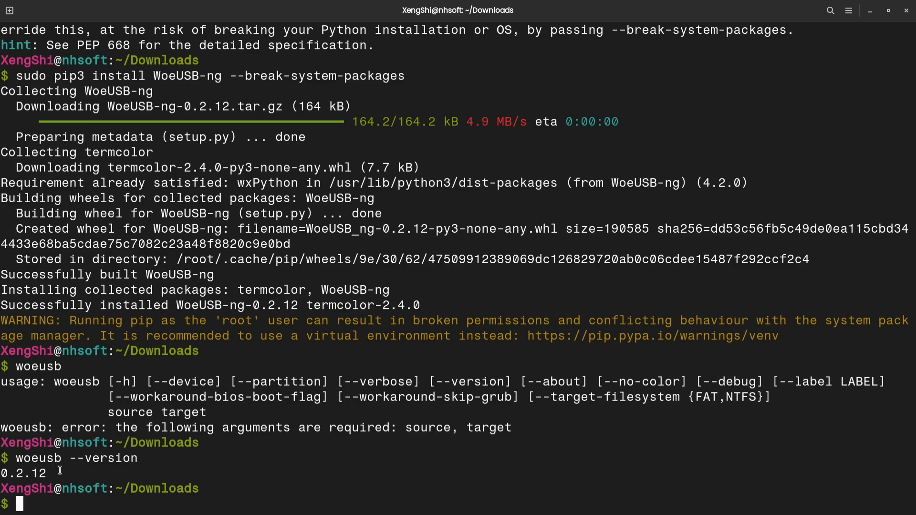
pyautogui.moveTo(59, 470); pyautogui.dragTo(14, 460)
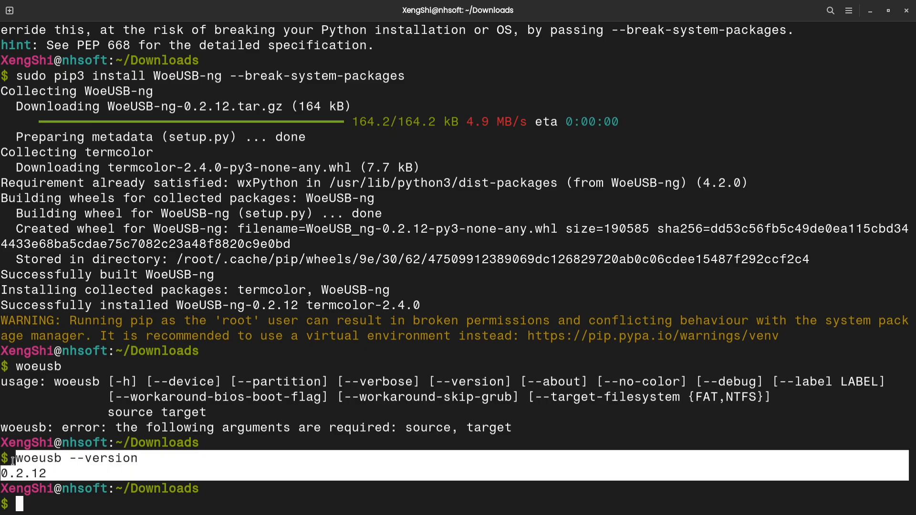
pyautogui.click(64, 465)
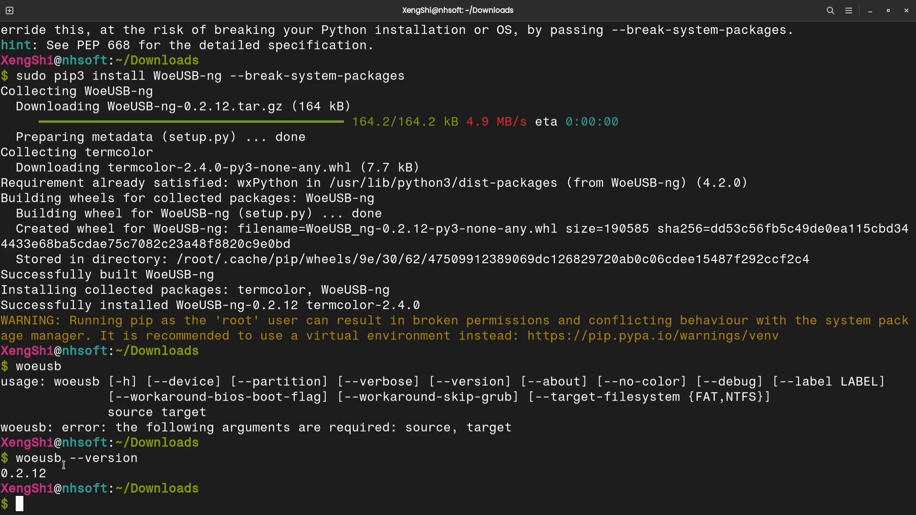
# Search 'woe' in the overview, launch WoeUSB-ng, and authenticate with the administrator password.
pyautogui.press('super')
pyautogui.write('wo')
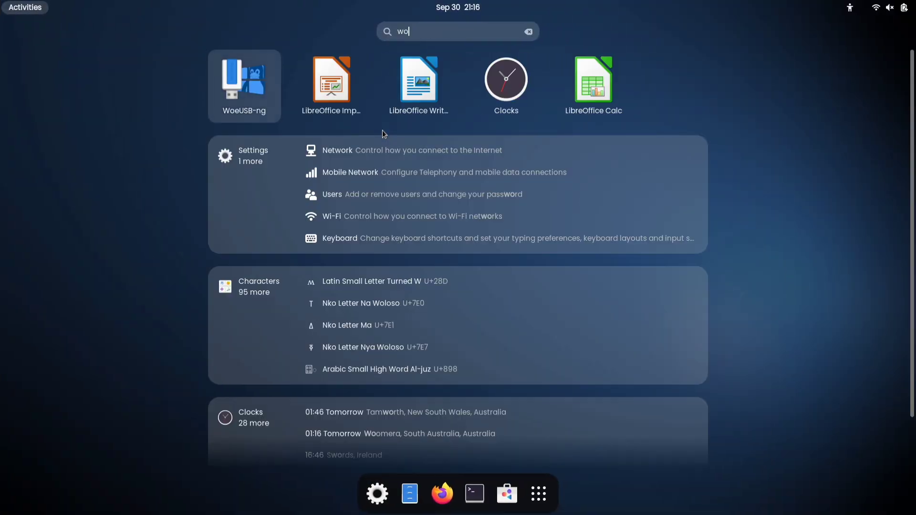
pyautogui.write('e')
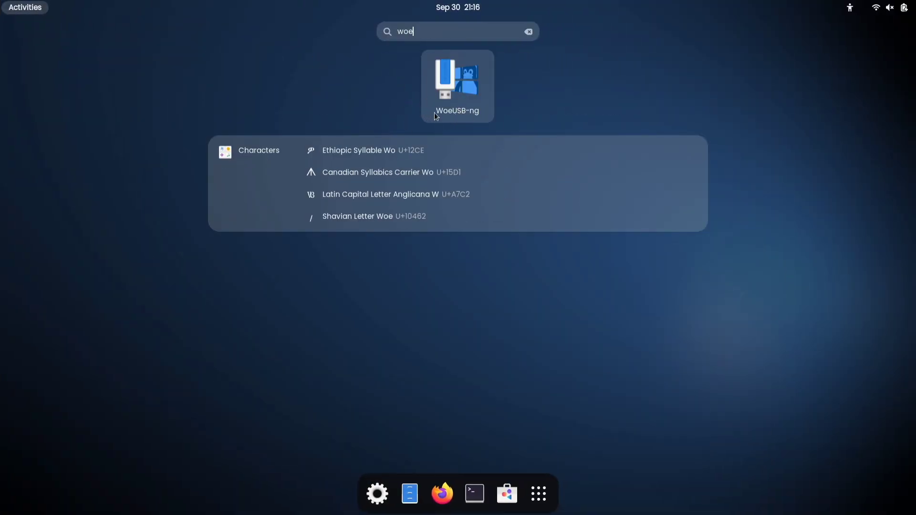
pyautogui.click(458, 84)
pyautogui.write('•••••••••••')
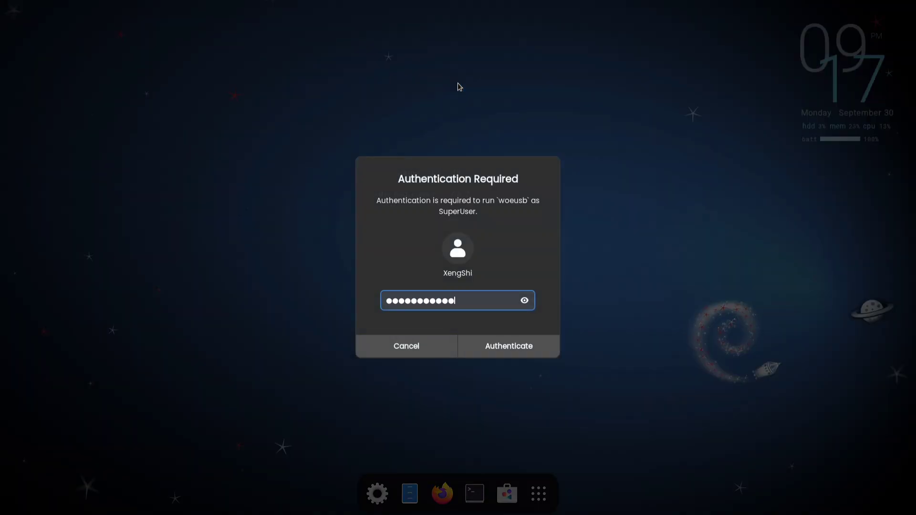
pyautogui.press('Return')
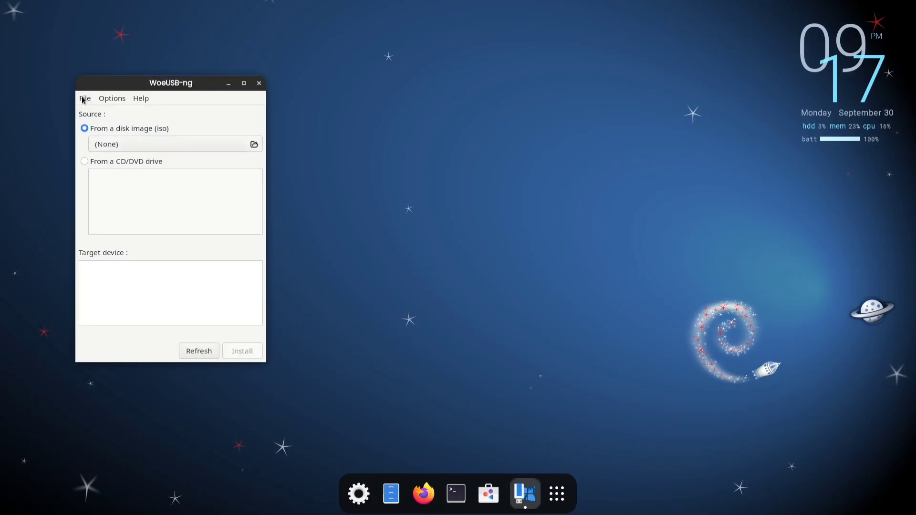
# Browse the WoeUSB-ng menu options without choosing anything.
pyautogui.click(84, 100)
pyautogui.moveTo(107, 101)
pyautogui.moveTo(144, 101)
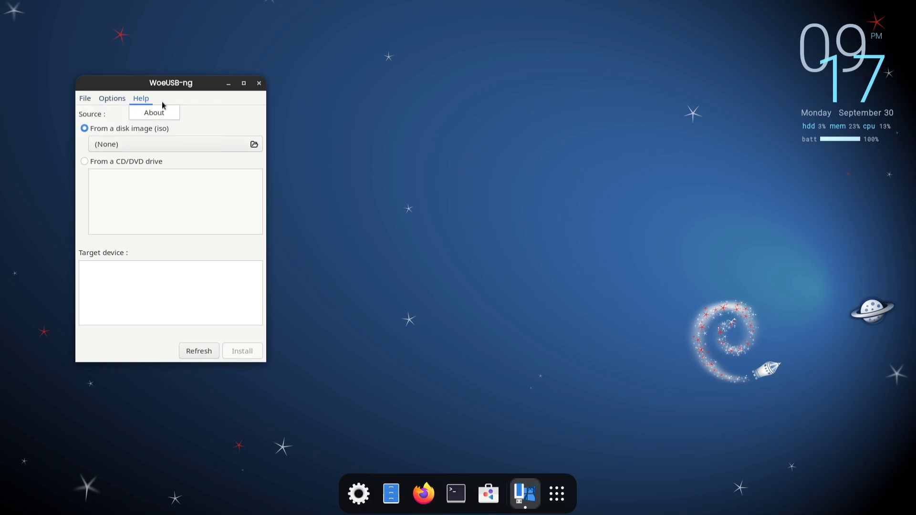
pyautogui.click(180, 106)
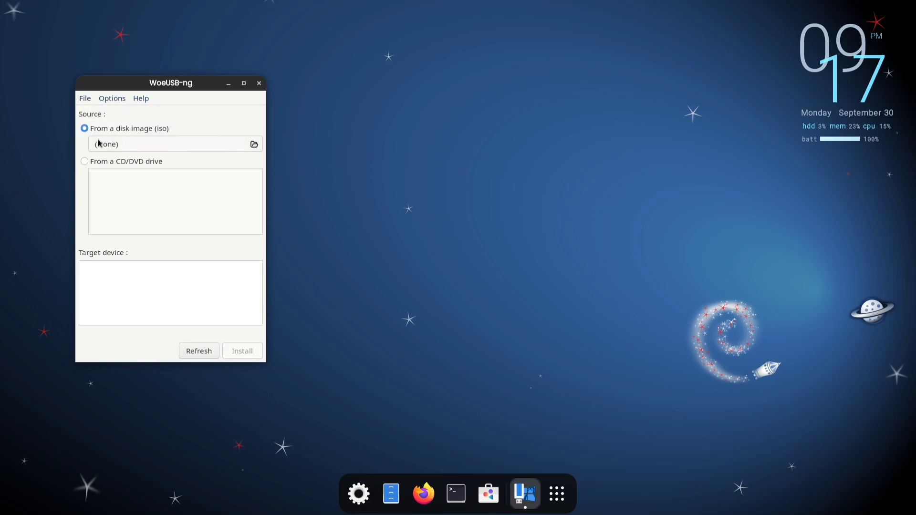
# Select Win10_22H2_EnglishInternational_x64v1.iso from home > Downloads as the source disk image.
pyautogui.click(254, 146)
pyautogui.click(48, 84)
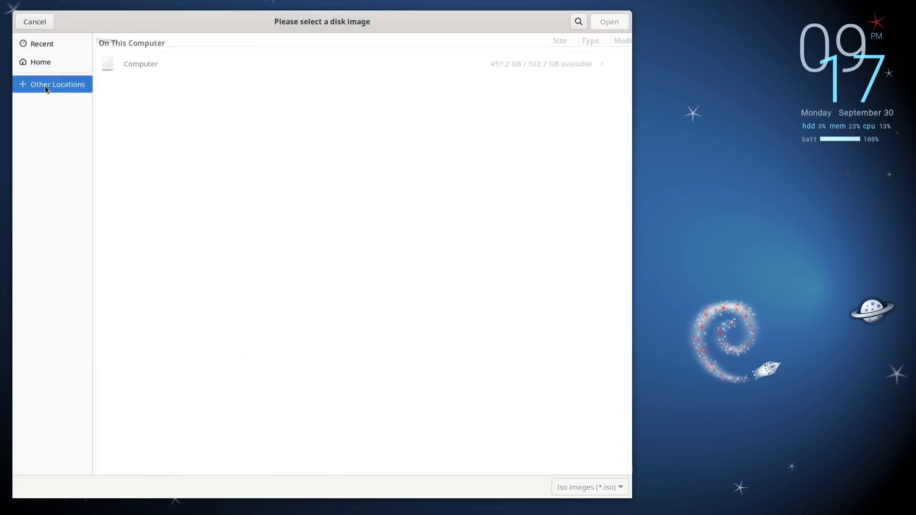
pyautogui.click(152, 64)
pyautogui.doubleClick(123, 129)
pyautogui.doubleClick(133, 76)
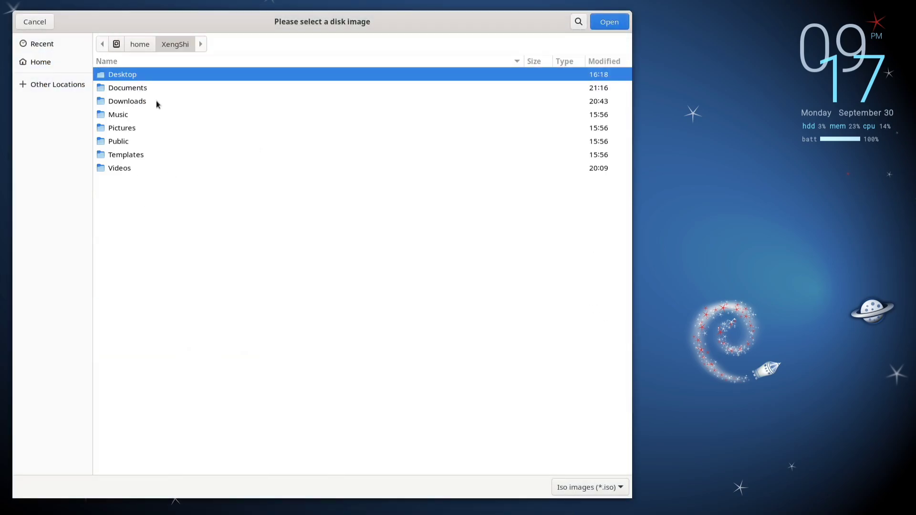
pyautogui.doubleClick(157, 102)
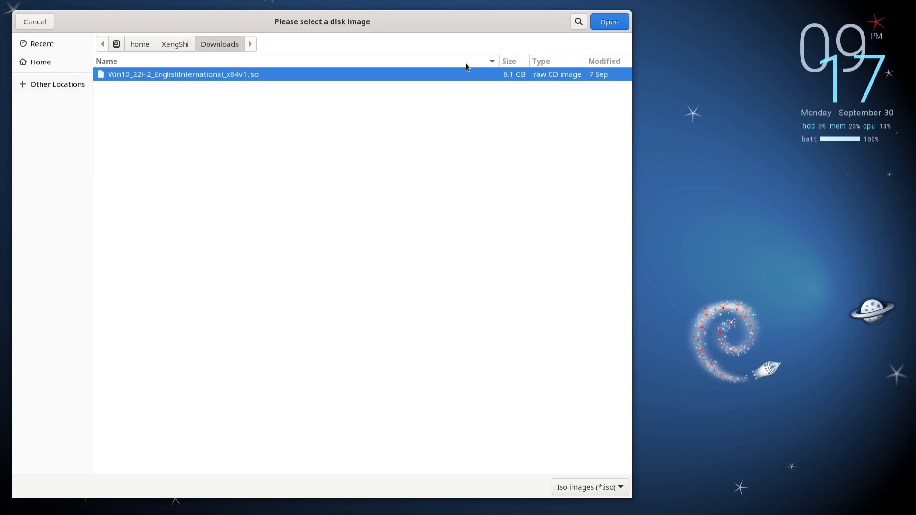
pyautogui.click(610, 22)
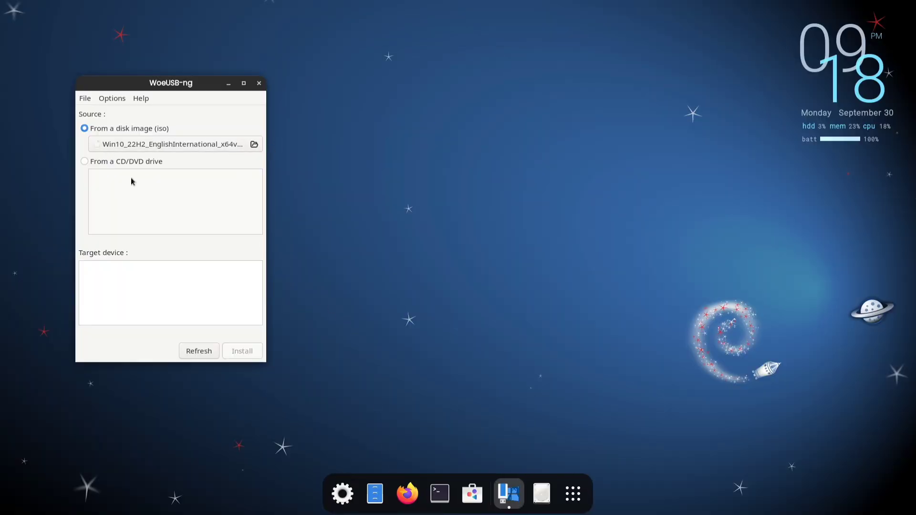
# Enable the boot flag option, target the 7.5G Cruzer Force drive, and start the install.
pyautogui.click(85, 99)
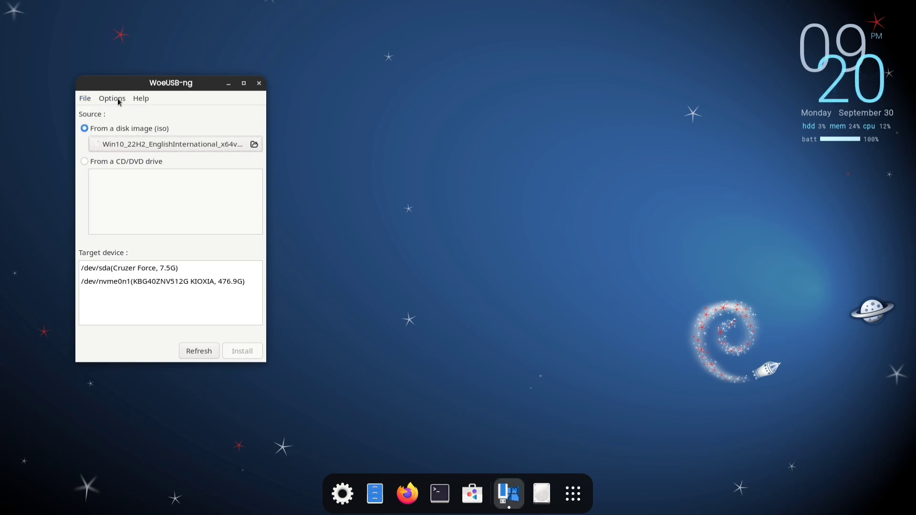
pyautogui.click(120, 98)
pyautogui.moveTo(133, 109)
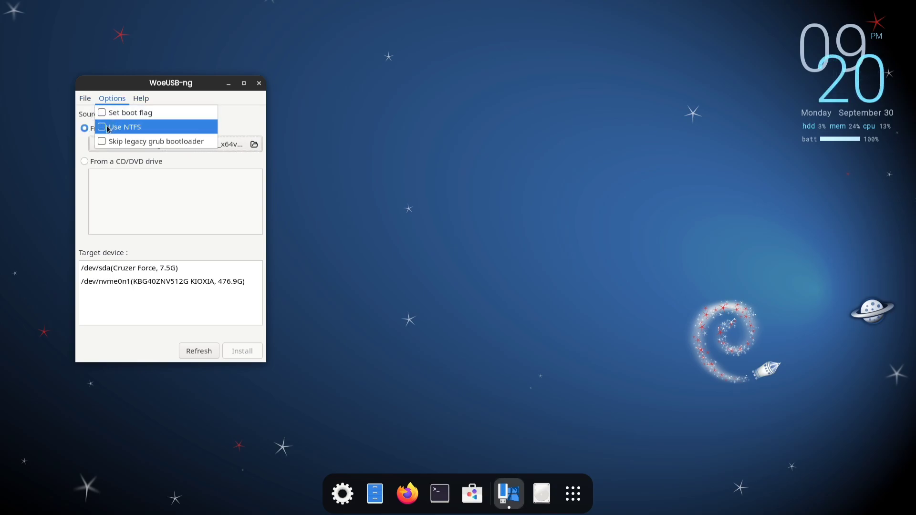
pyautogui.click(106, 113)
pyautogui.click(110, 99)
pyautogui.click(102, 127)
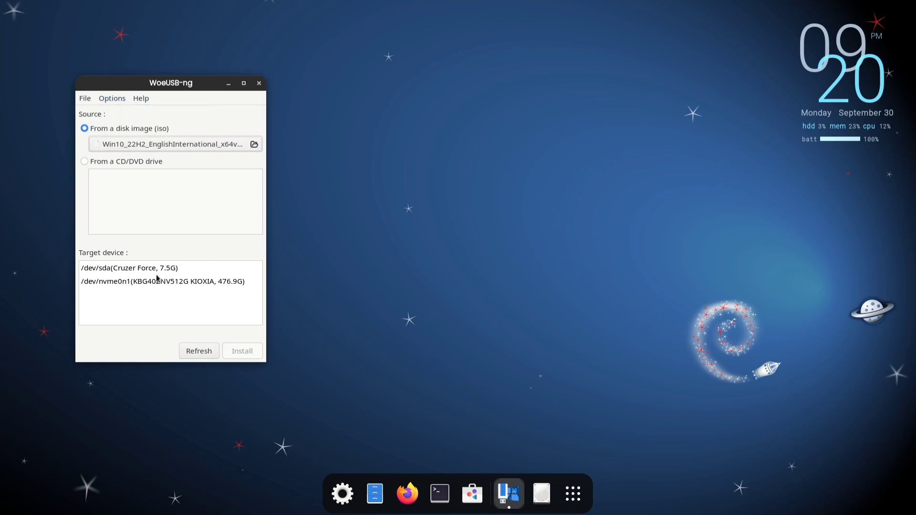
pyautogui.click(126, 271)
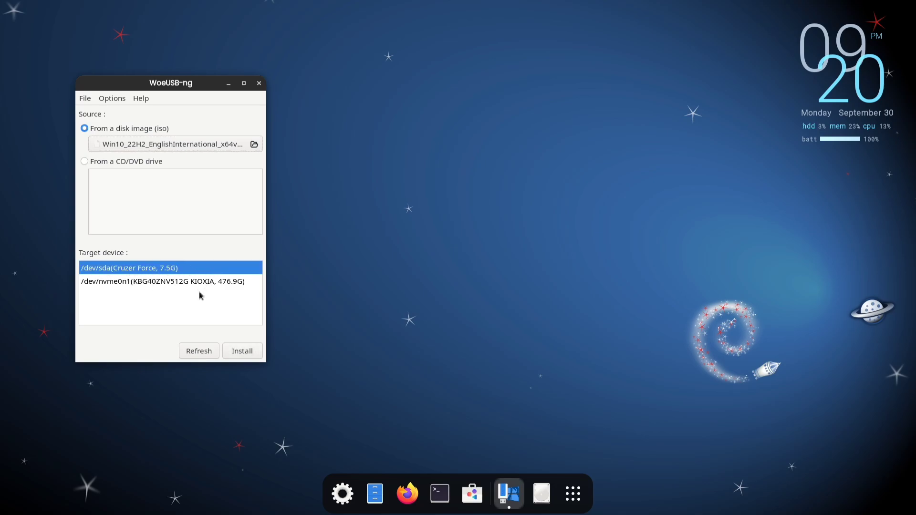
pyautogui.click(244, 352)
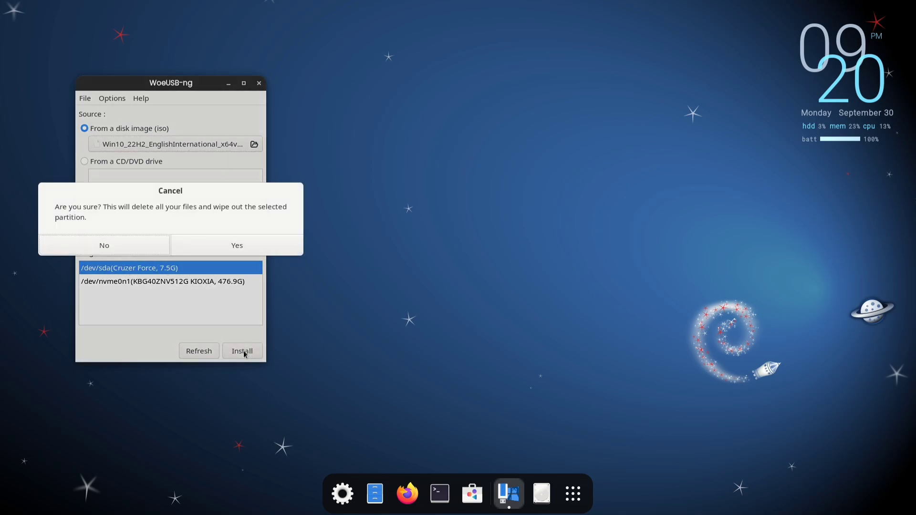
# Confirm wiping the Cruzer Force drive and move the Installing progress window aside while it copies.
pyautogui.click(254, 246)
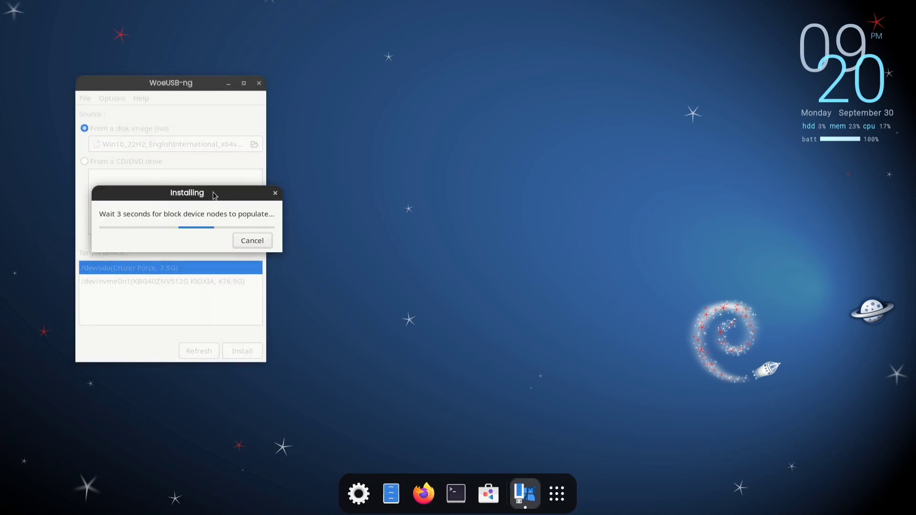
pyautogui.moveTo(212, 193); pyautogui.dragTo(451, 188)
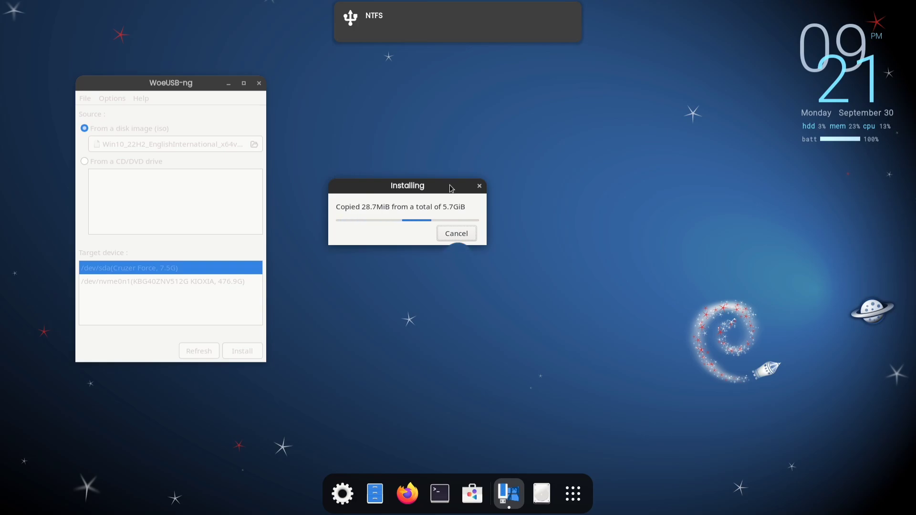
pyautogui.moveTo(452, 189); pyautogui.dragTo(479, 138)
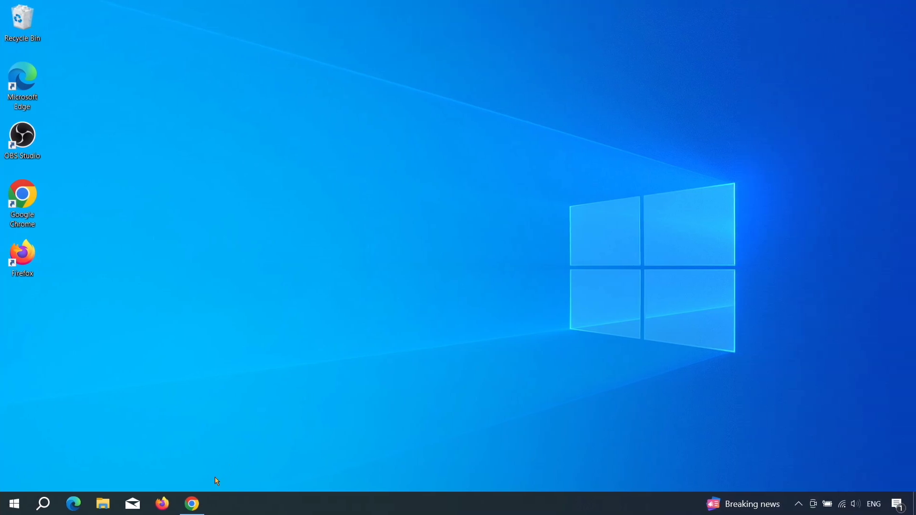
# Open Downloads in File Explorer and select the Win10_22H2_EnglishInternational_x64v1 ISO.
pyautogui.click(109, 494)
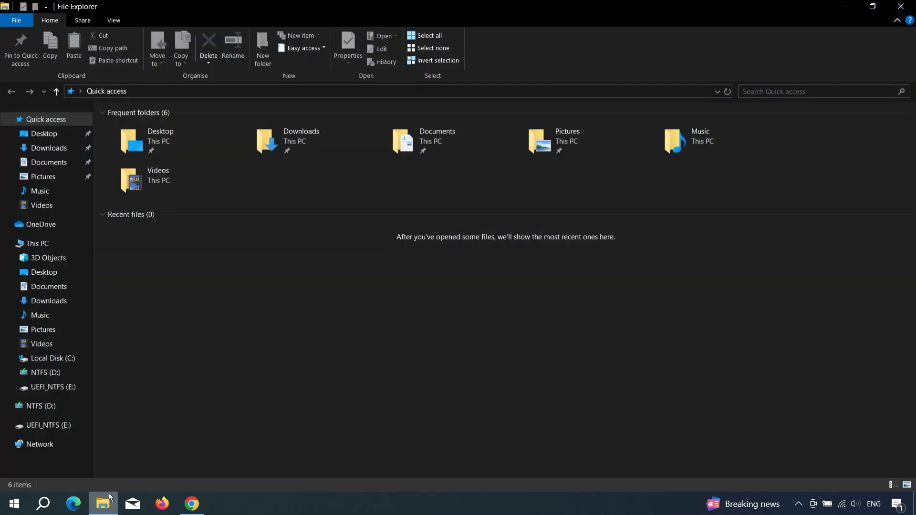
pyautogui.doubleClick(281, 151)
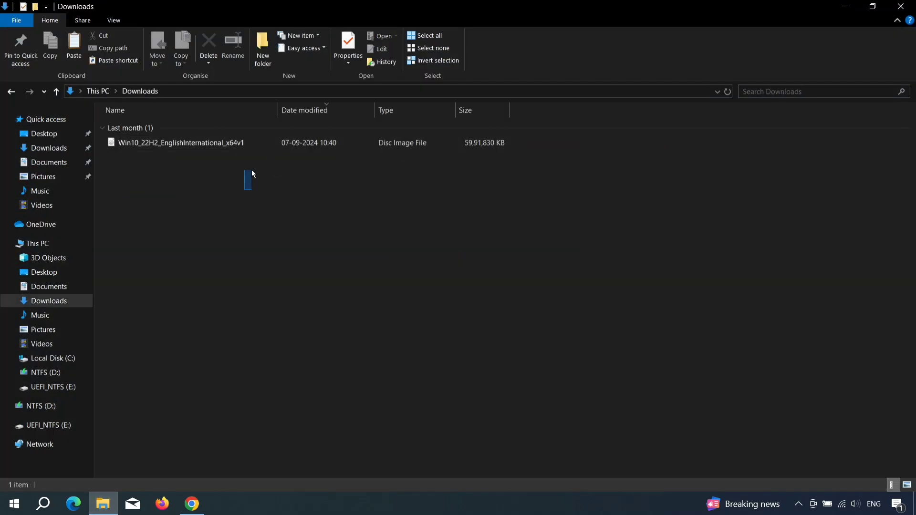
pyautogui.moveTo(220, 147); pyautogui.dragTo(181, 128)
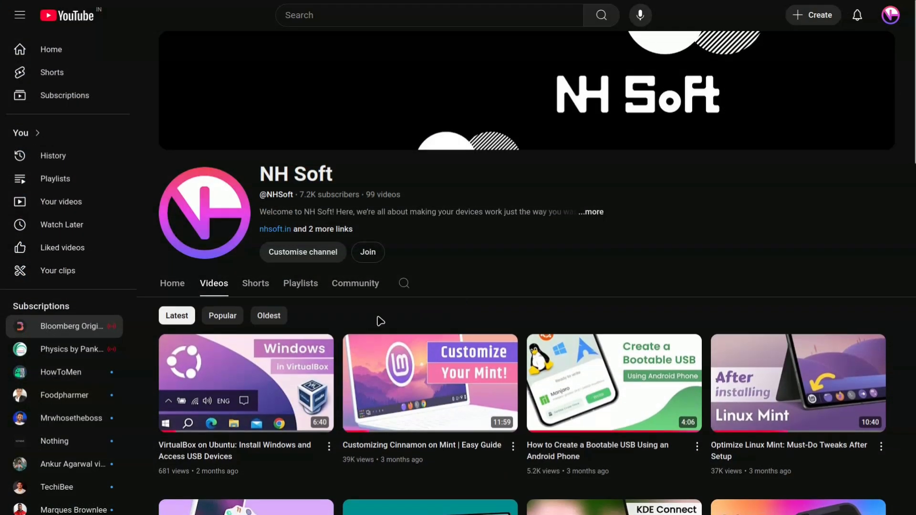
pyautogui.click(225, 423)
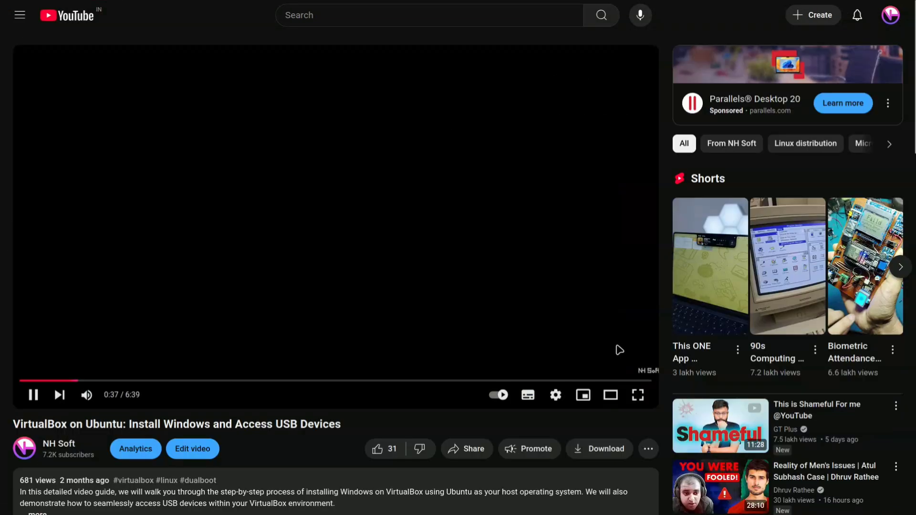
pyautogui.scroll(-2, 343, 435)
pyautogui.scroll(-1, 345, 436)
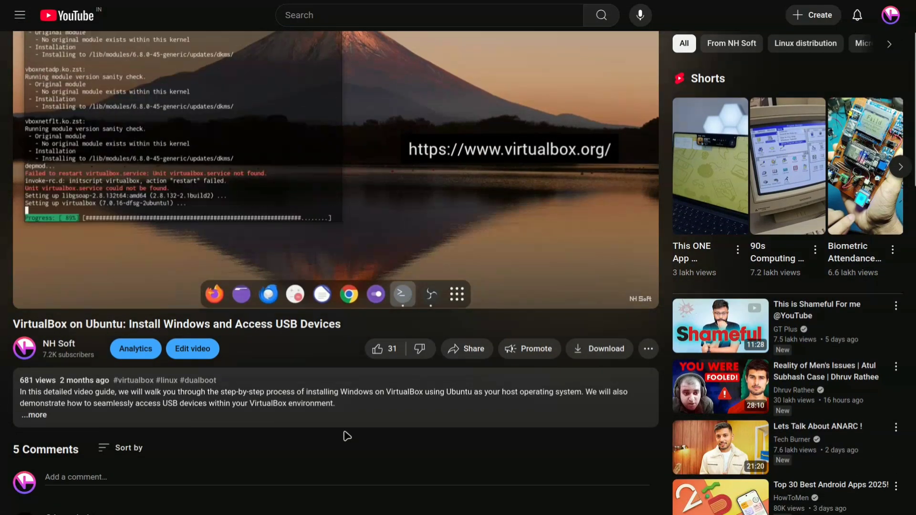
pyautogui.scroll(4, 346, 434)
pyautogui.scroll(-2, 408, 269)
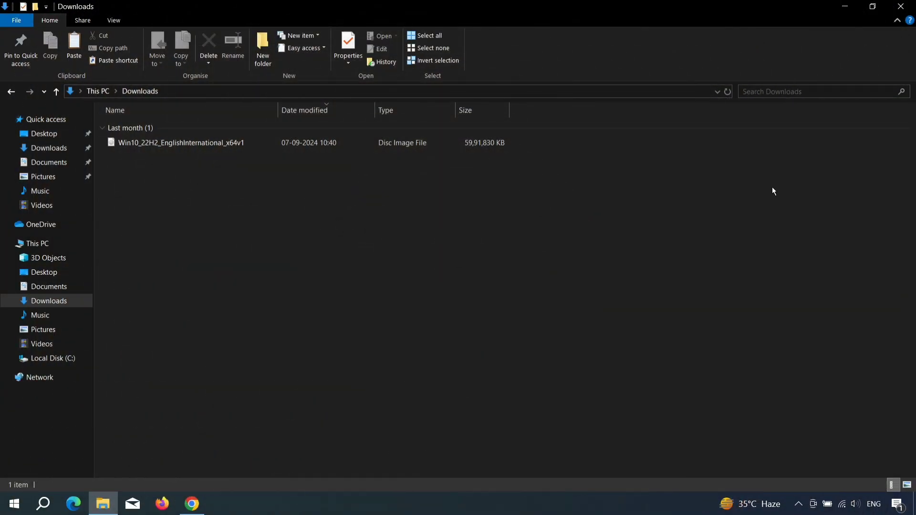
# Search 'rufus' in Chrome and open the official rufus.ie website.
pyautogui.click(842, 9)
pyautogui.click(191, 503)
pyautogui.click(510, 297)
pyautogui.write('rufus')
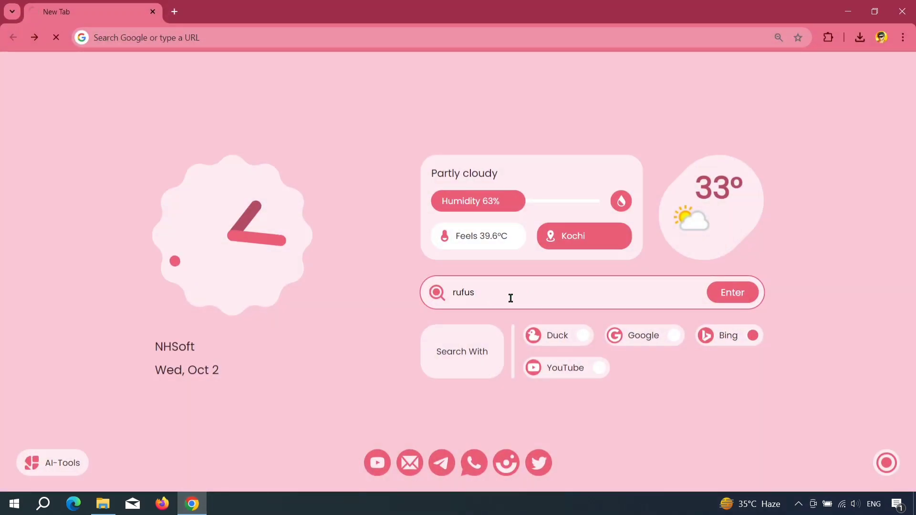
pyautogui.press('Return')
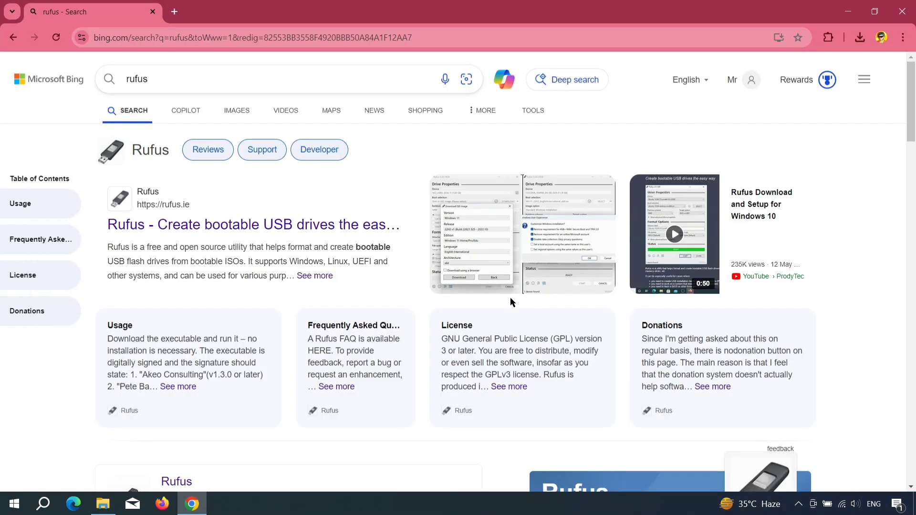
pyautogui.click(111, 229)
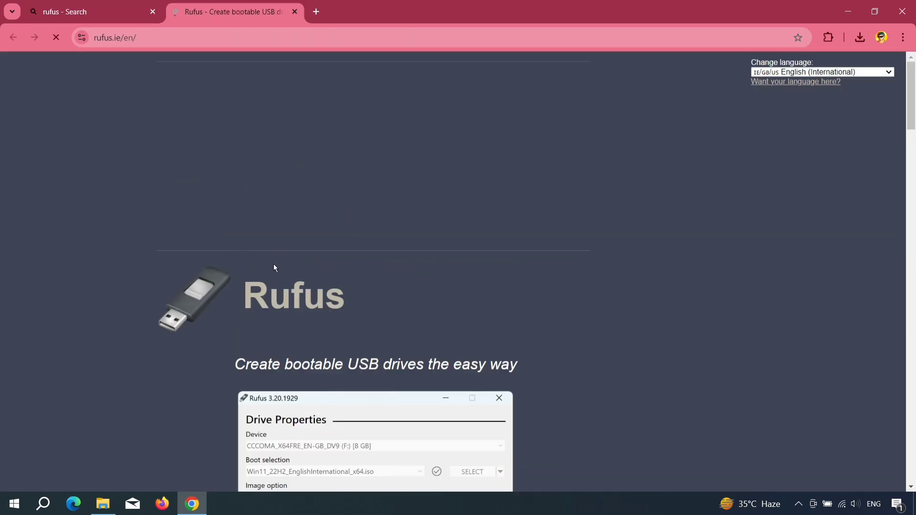
# Download the portable rufus-4.5p.exe and show the finished file in its folder.
pyautogui.scroll(-1, 274, 267)
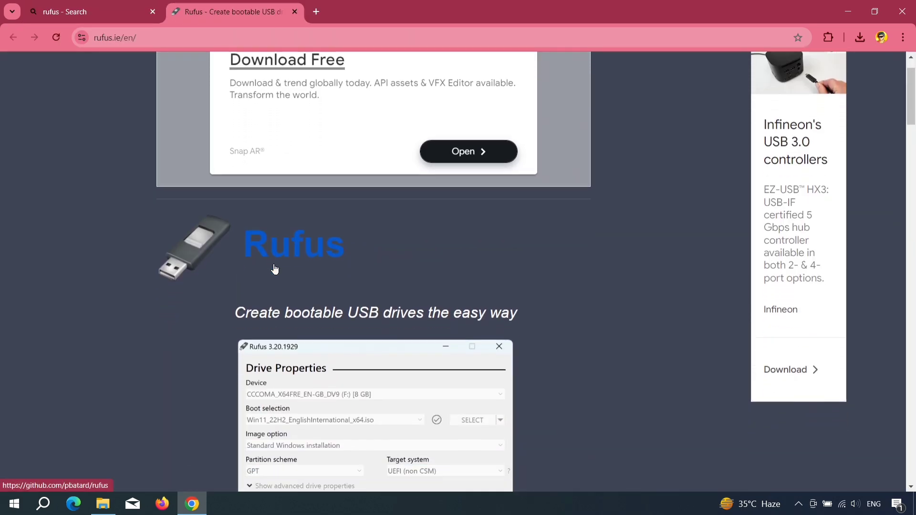
pyautogui.scroll(-15, 274, 269)
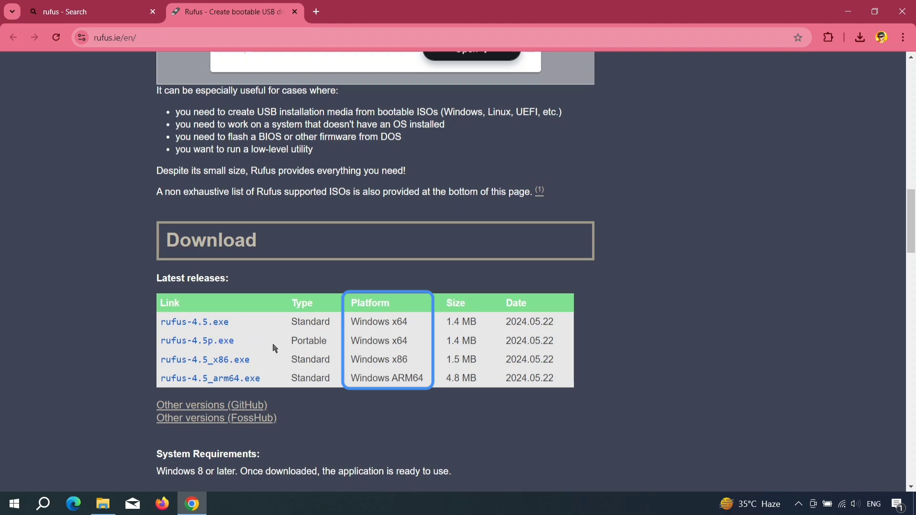
pyautogui.moveTo(329, 343); pyautogui.dragTo(288, 340)
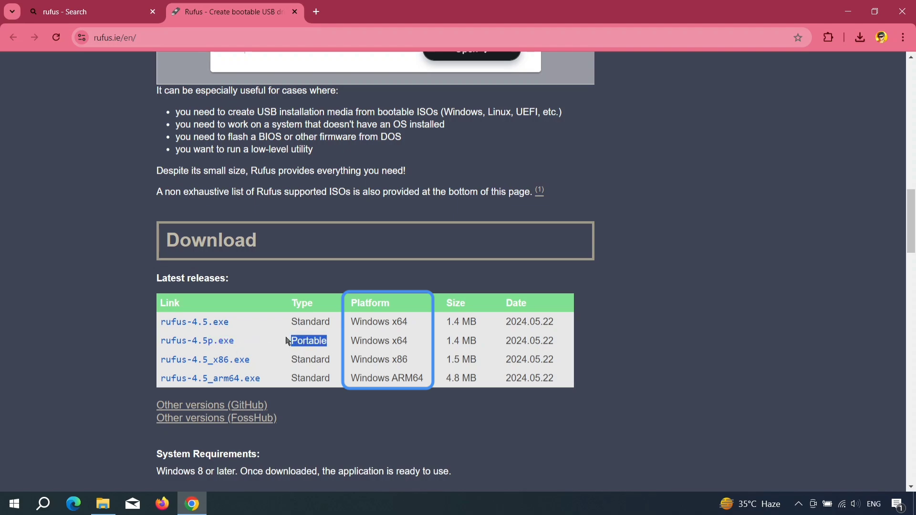
pyautogui.click(232, 341)
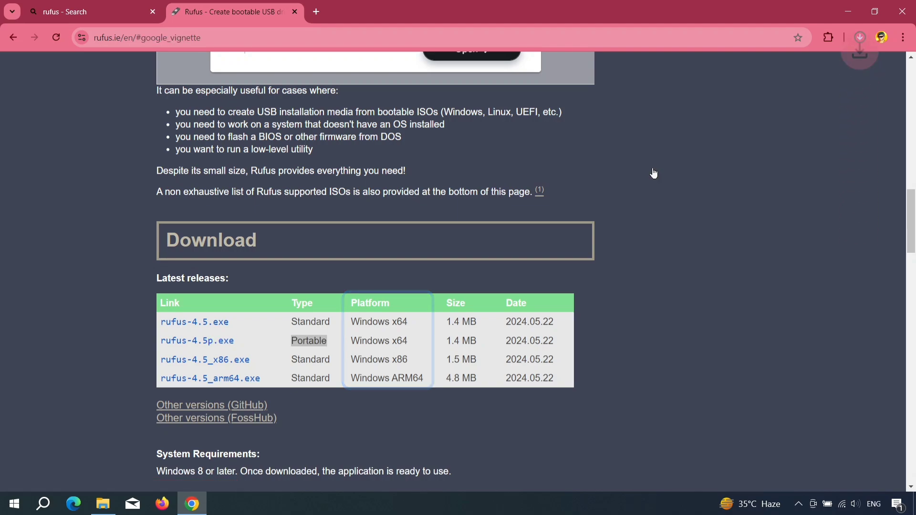
pyautogui.click(858, 42)
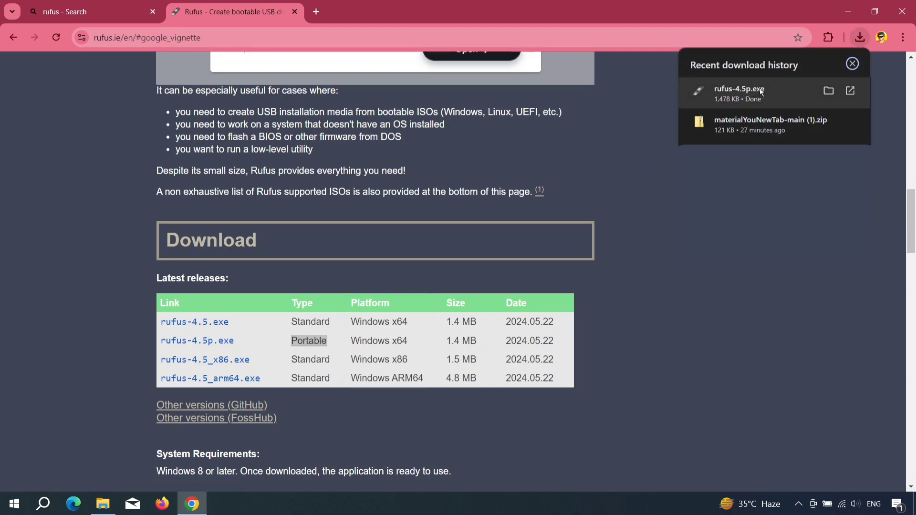
pyautogui.click(828, 90)
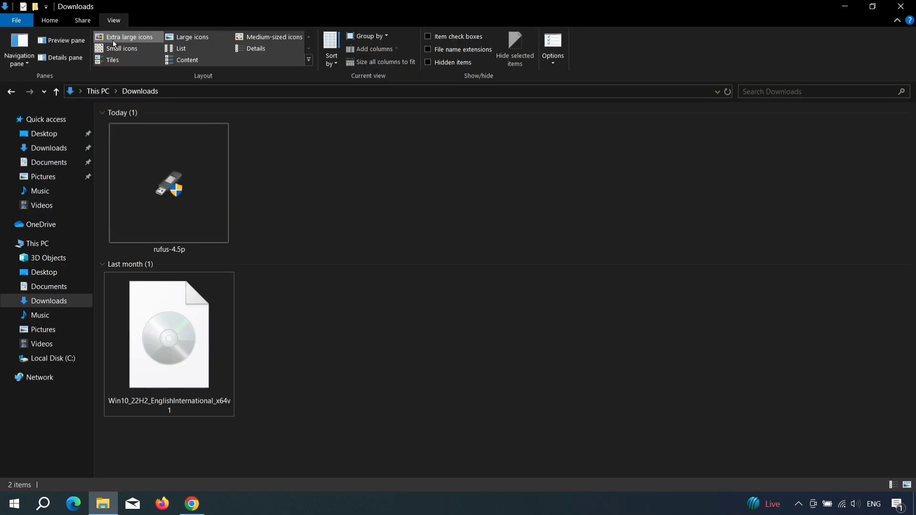
# Launch rufus-4.5p from the folder and decline online update checks.
pyautogui.click(193, 37)
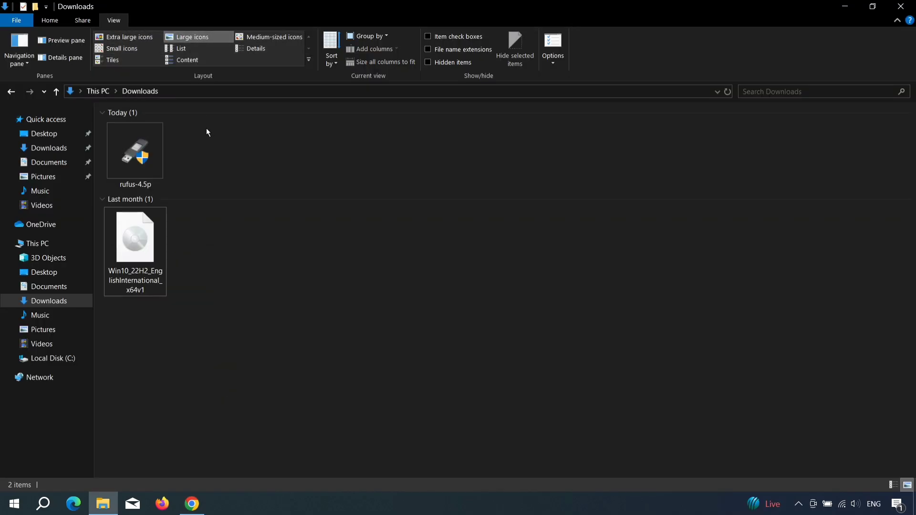
pyautogui.click(148, 150)
pyautogui.doubleClick(149, 150)
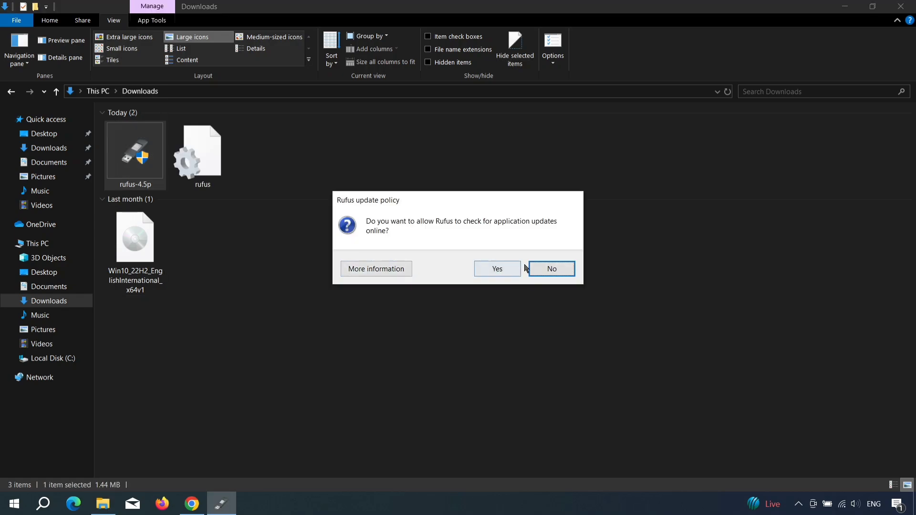
pyautogui.click(562, 270)
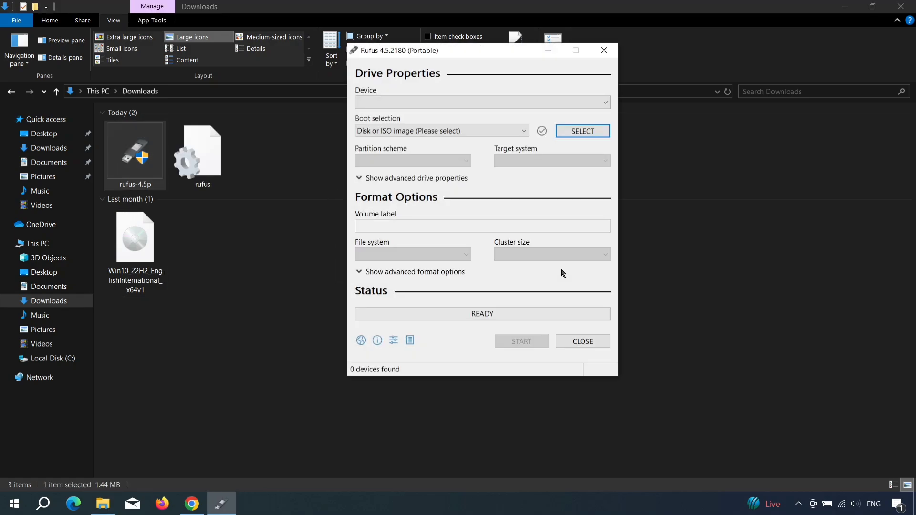
pyautogui.moveTo(472, 56); pyautogui.dragTo(560, 123)
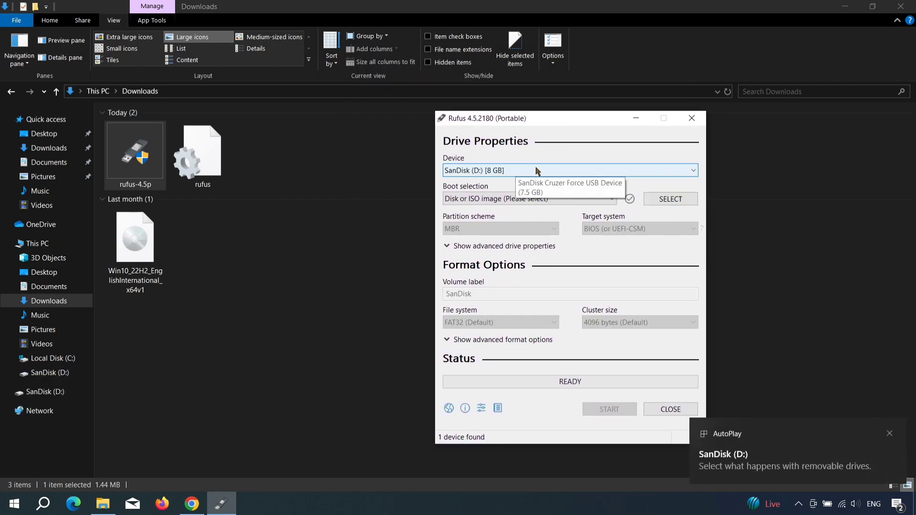
# Keep SanDisk (D:) 8 GB as the device and load Win10_22H2_EnglishInternational_x64v1.iso.
pyautogui.click(537, 171)
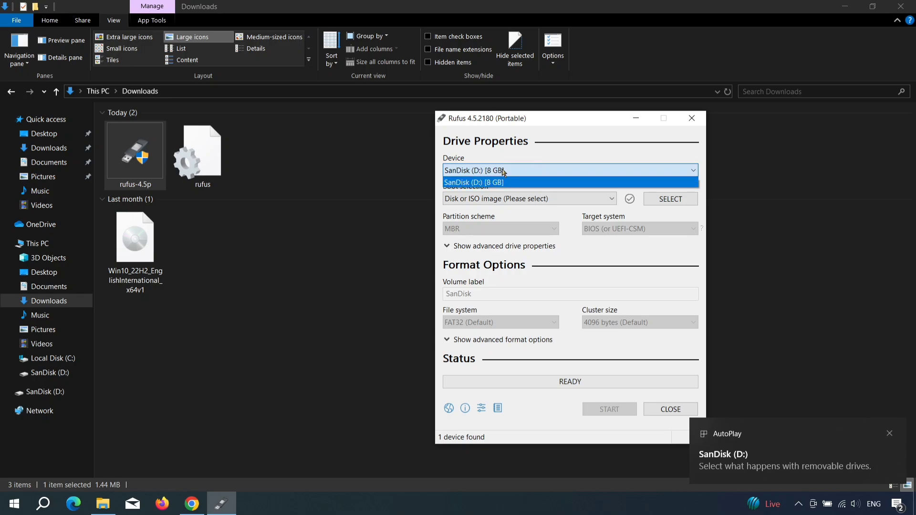
pyautogui.click(520, 182)
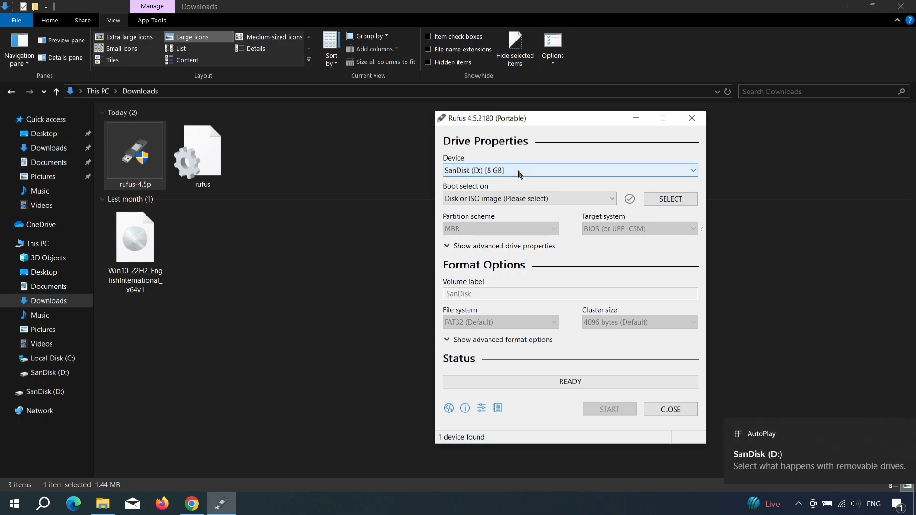
pyautogui.click(664, 200)
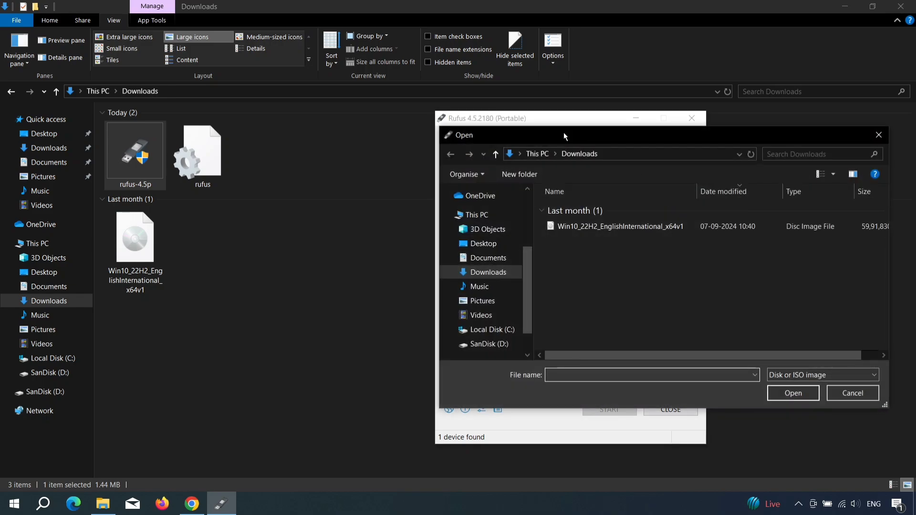
pyautogui.moveTo(565, 135); pyautogui.dragTo(402, 137)
pyautogui.click(413, 228)
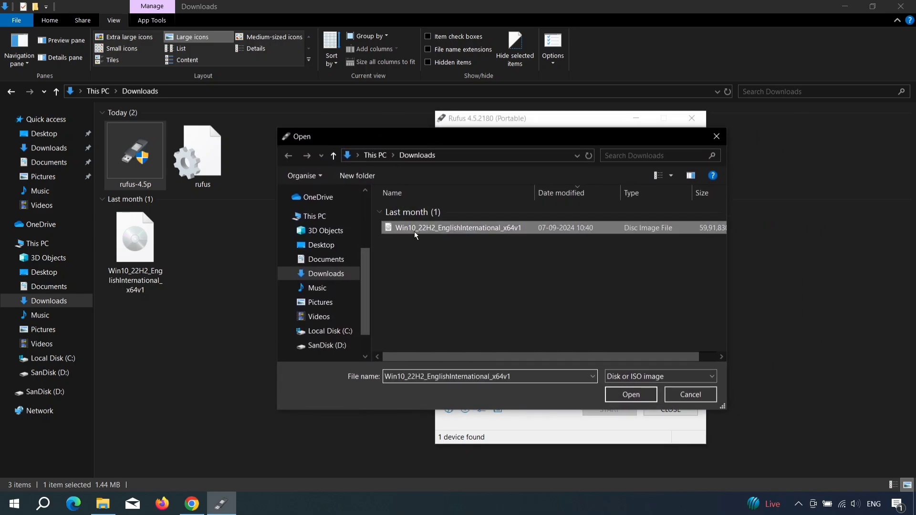
pyautogui.click(631, 394)
# Leave the partition scheme on GPT and the target system on UEFI (non CSM).
pyautogui.click(527, 210)
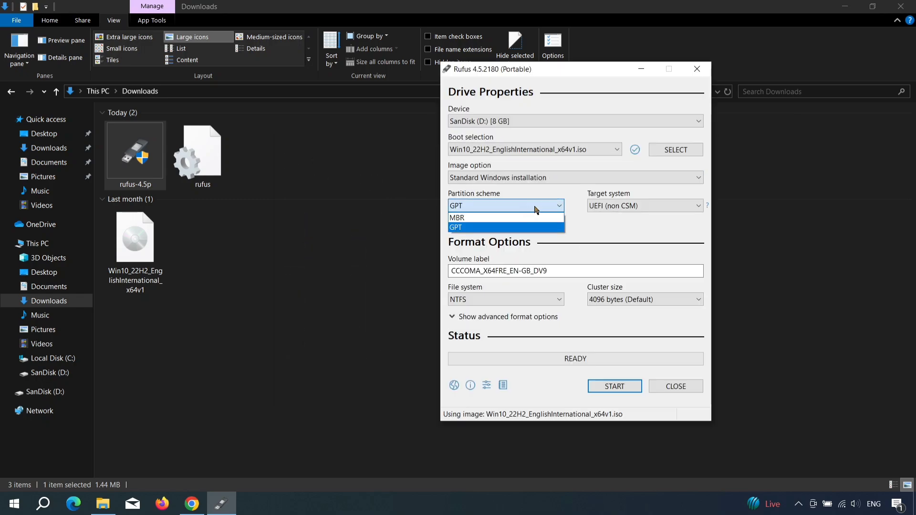
pyautogui.click(536, 209)
pyautogui.click(537, 209)
pyautogui.click(536, 209)
pyautogui.click(600, 210)
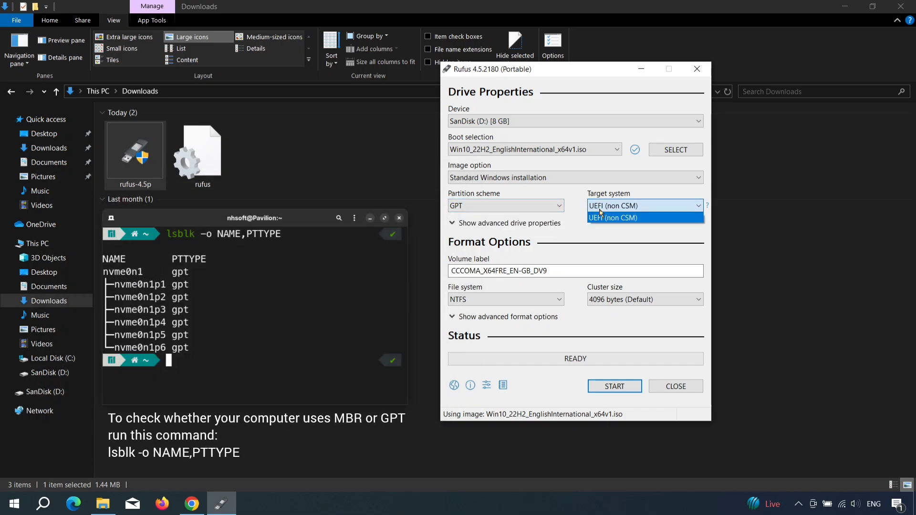
pyautogui.click(601, 213)
pyautogui.click(560, 208)
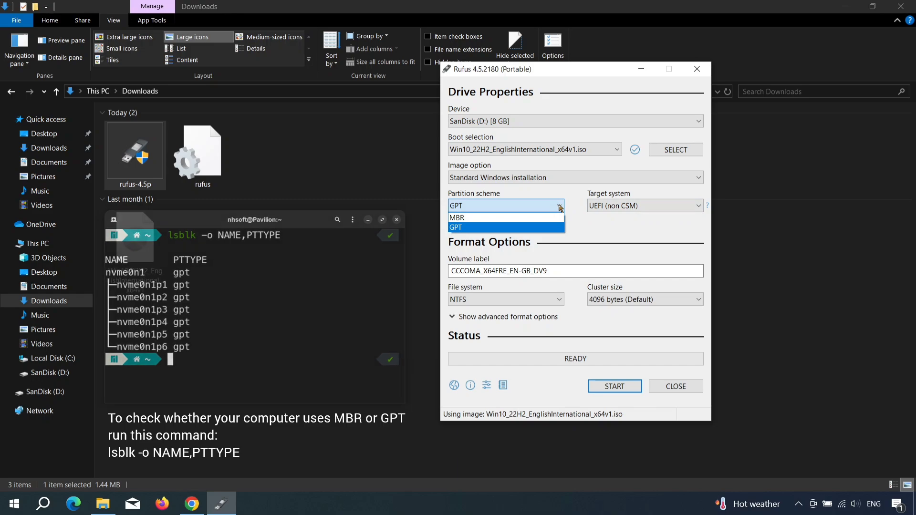
pyautogui.click(561, 208)
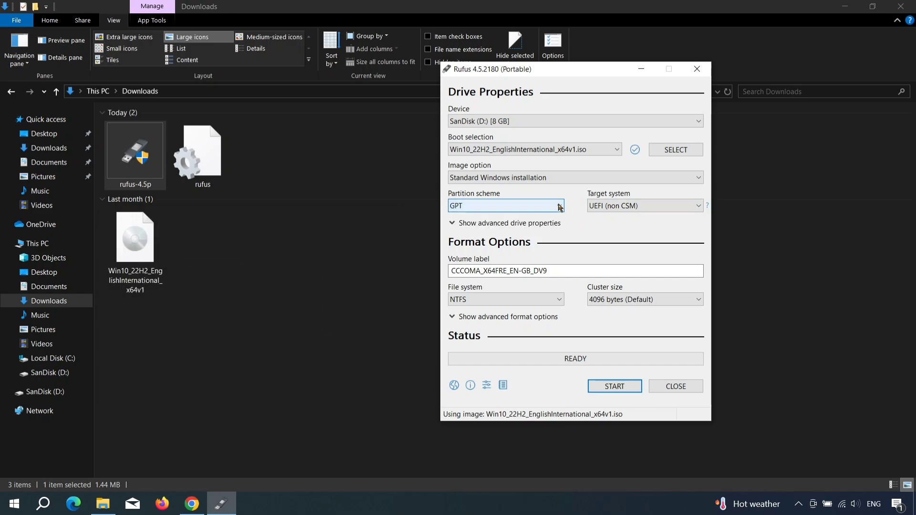
# Start writing the ISO, accept default Windows User Experience options, and confirm erasing the drive.
pyautogui.click(627, 391)
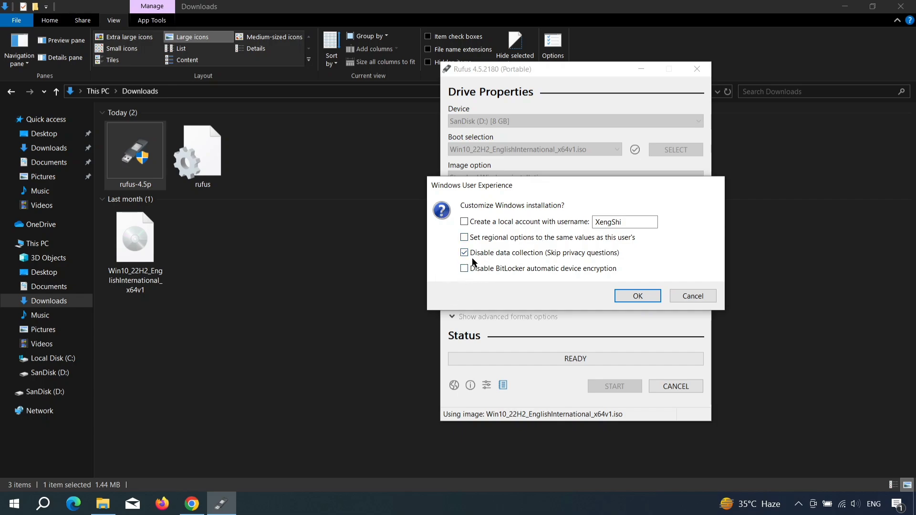
pyautogui.click(638, 296)
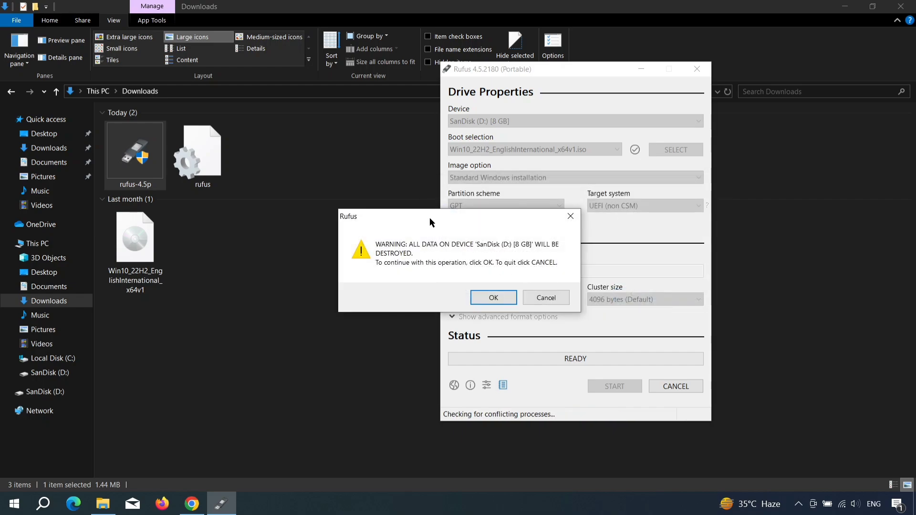
pyautogui.moveTo(434, 219); pyautogui.dragTo(263, 257)
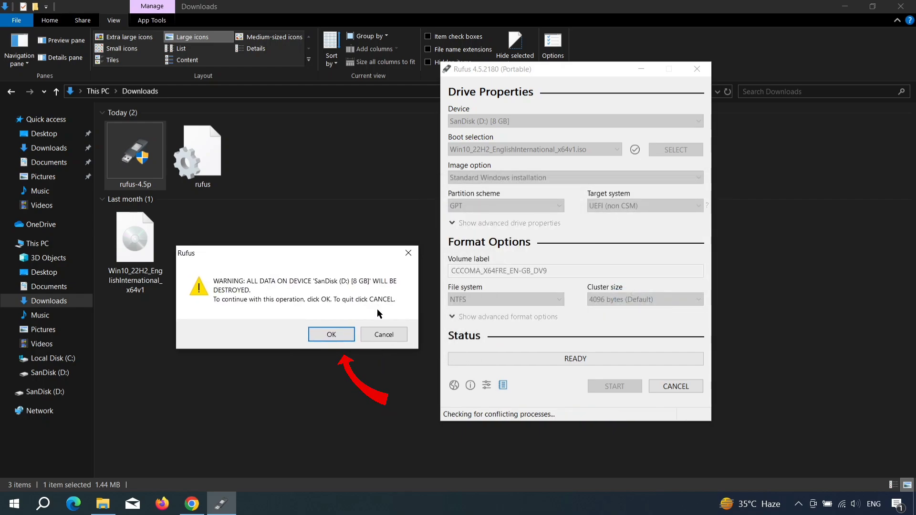
pyautogui.click(329, 335)
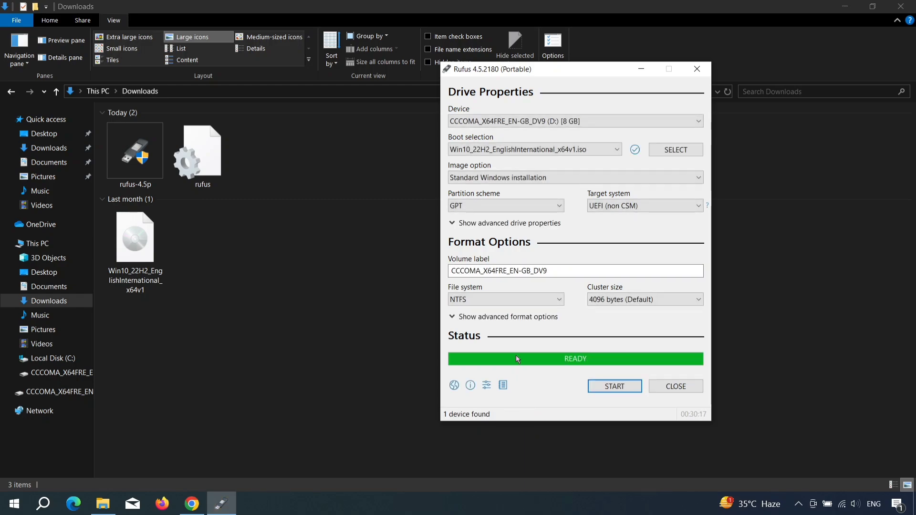
# Close Rufus, eject the USB, and pick USB CD/DVD ROM Drive (UEFI) in BIOS boot options.
pyautogui.click(687, 387)
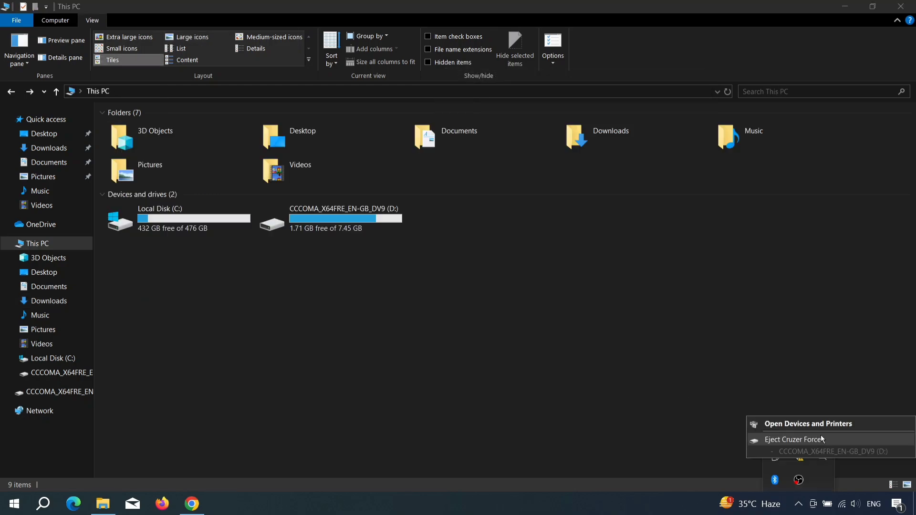
pyautogui.click(827, 438)
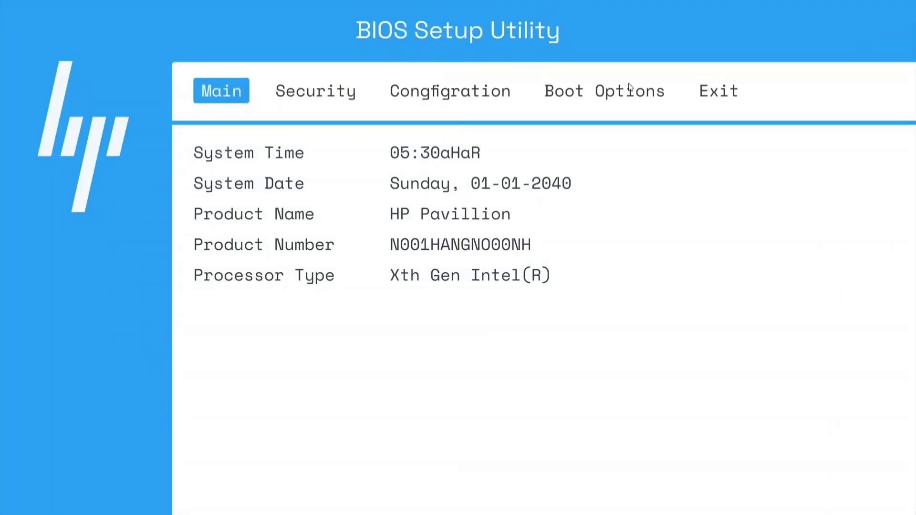
pyautogui.click(618, 91)
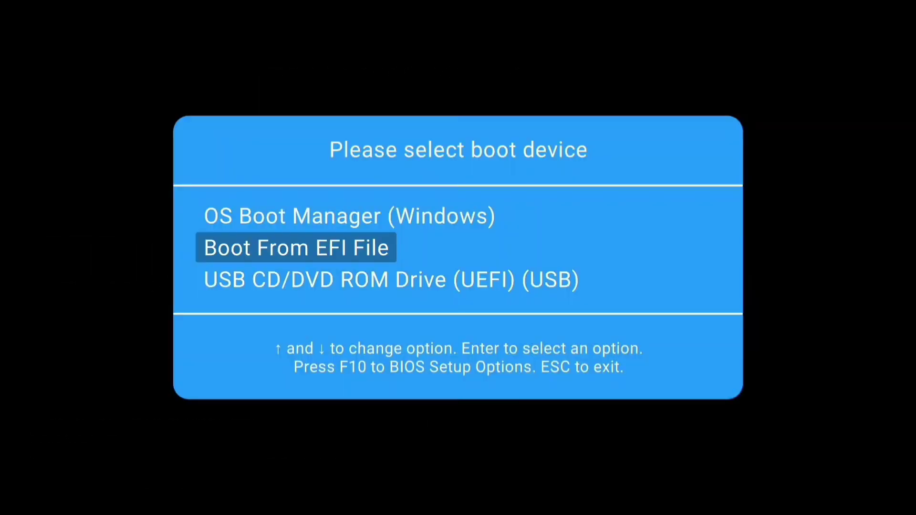
pyautogui.press('Down')
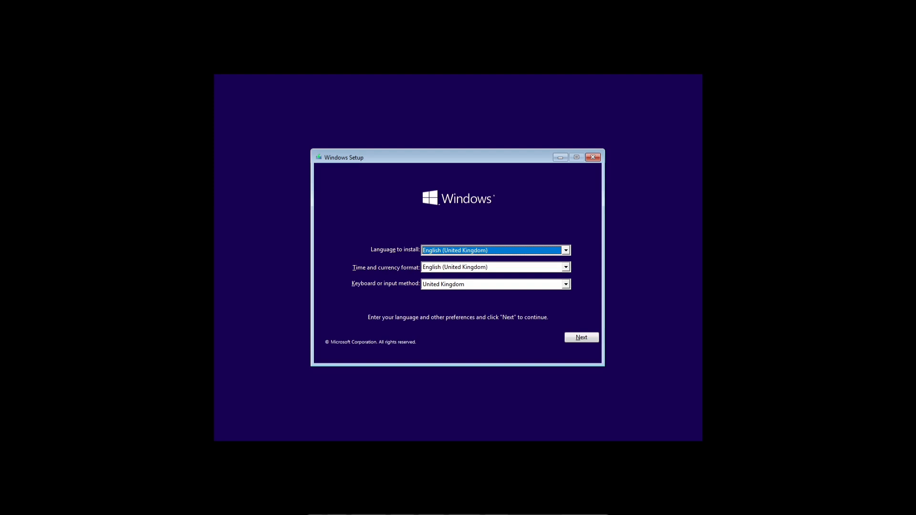
# Choose English (United States) time and currency format, keep the US keyboard, and continue.
pyautogui.click(553, 251)
pyautogui.click(566, 249)
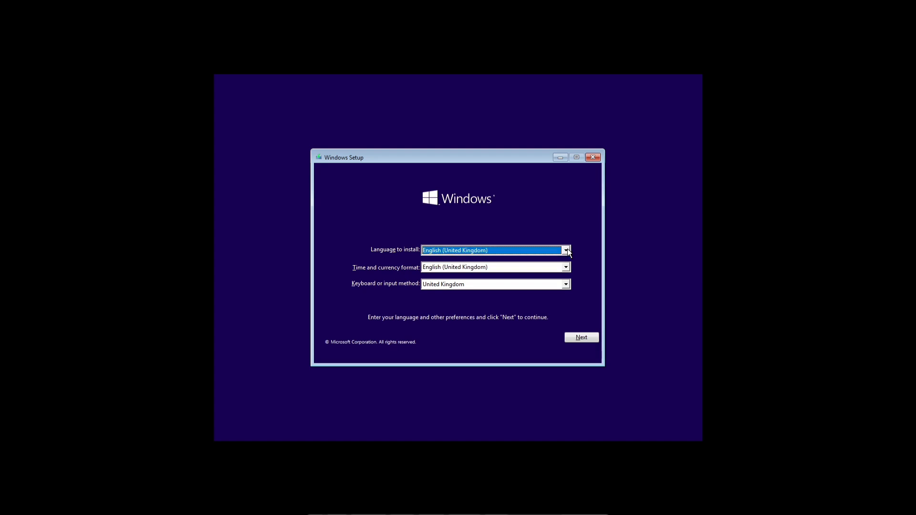
pyautogui.click(539, 270)
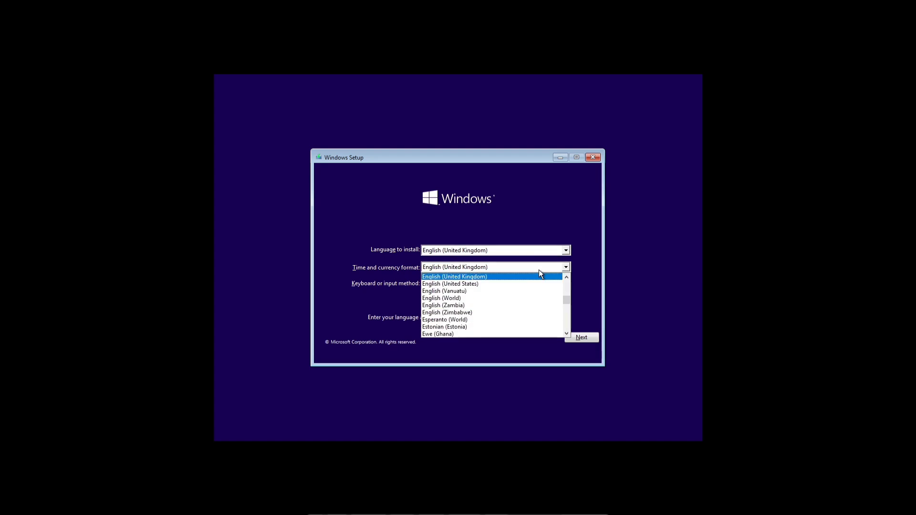
pyautogui.click(496, 285)
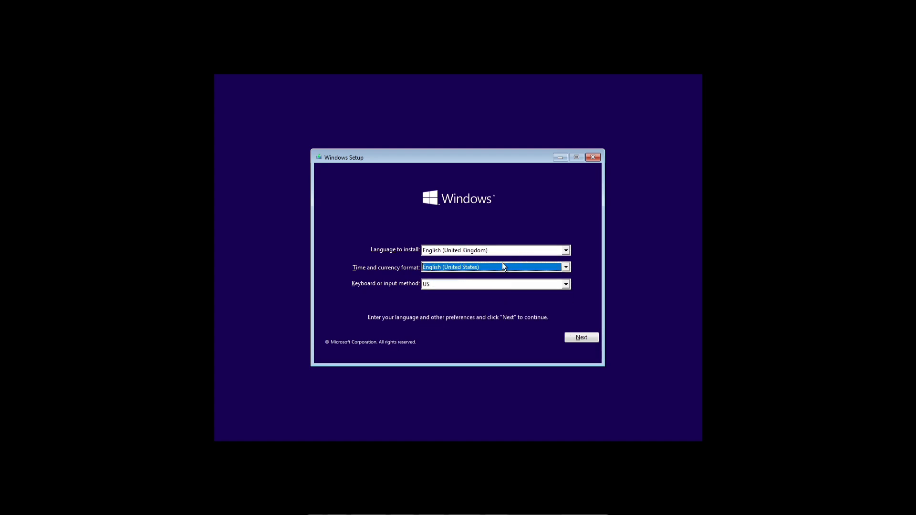
pyautogui.click(495, 282)
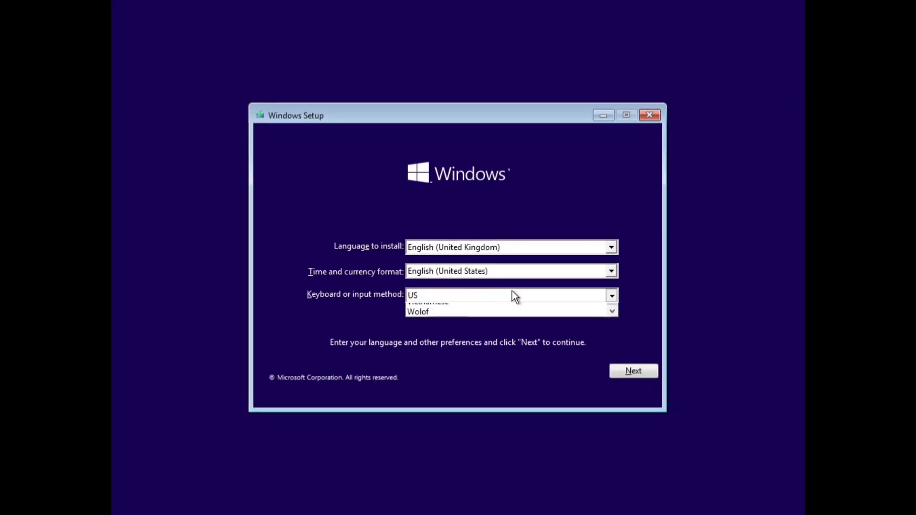
pyautogui.click(512, 292)
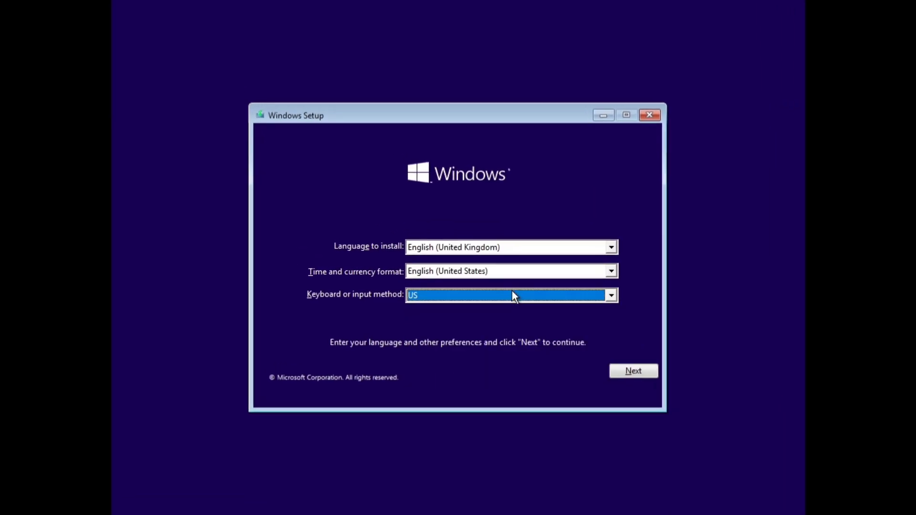
pyautogui.click(646, 372)
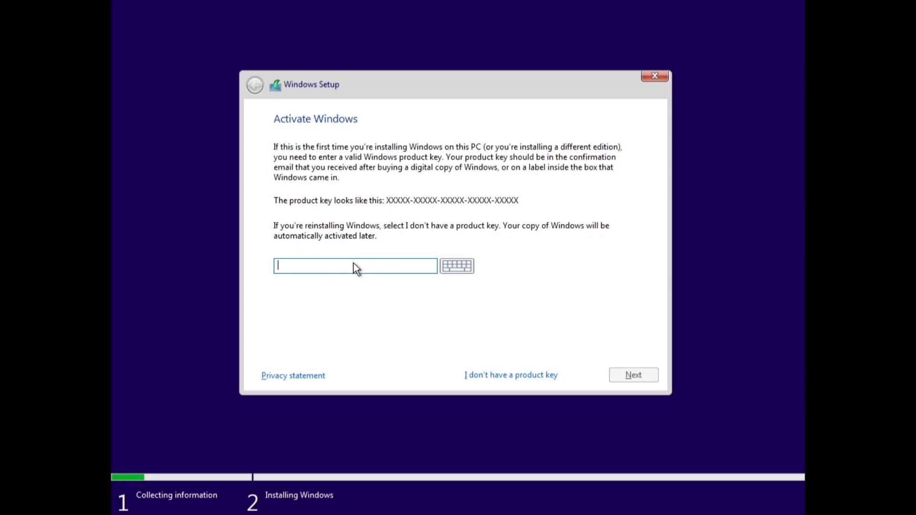
# Choose 'I don't have a product key', pick Windows 10 Home, and accept the licence terms.
pyautogui.click(509, 374)
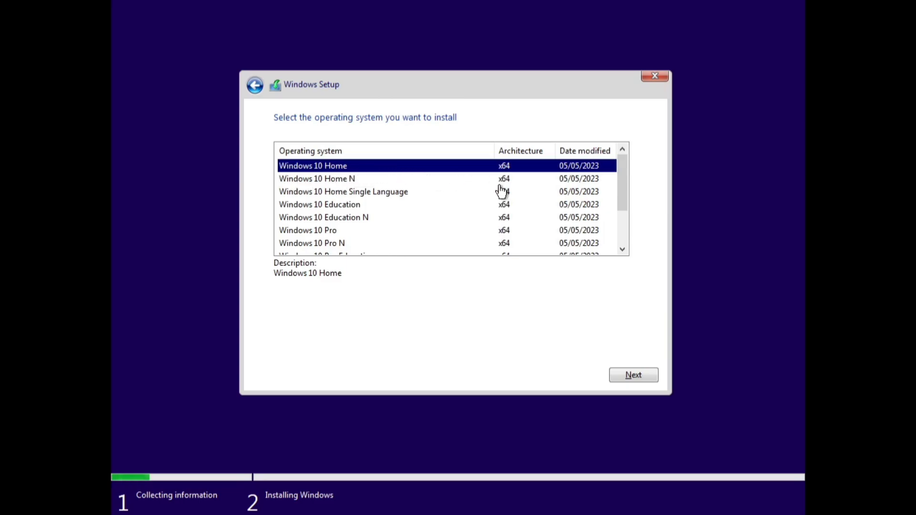
pyautogui.click(638, 377)
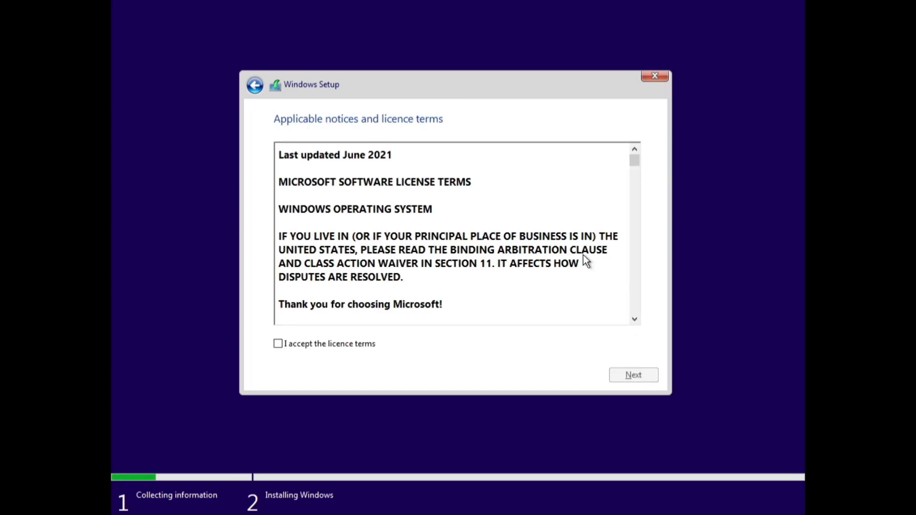
pyautogui.scroll(-12, 515, 244)
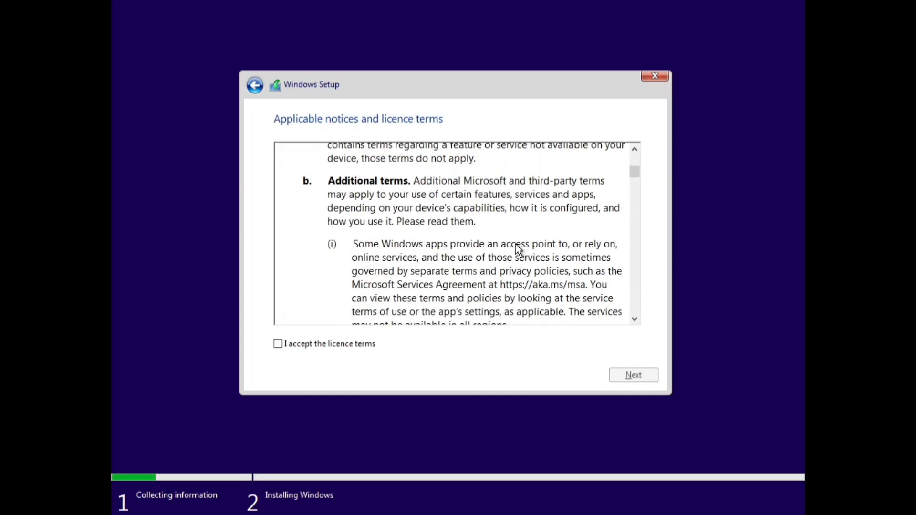
pyautogui.moveTo(632, 172); pyautogui.dragTo(622, 347)
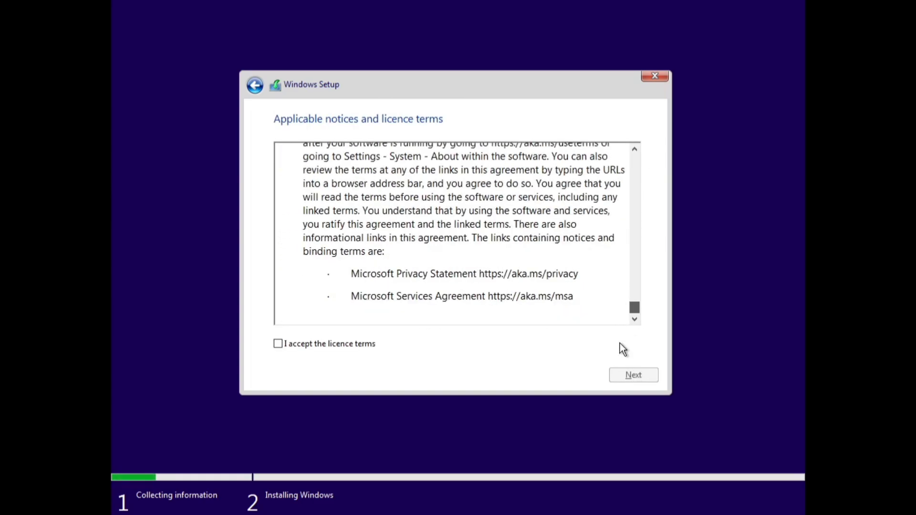
pyautogui.click(278, 345)
pyautogui.click(615, 380)
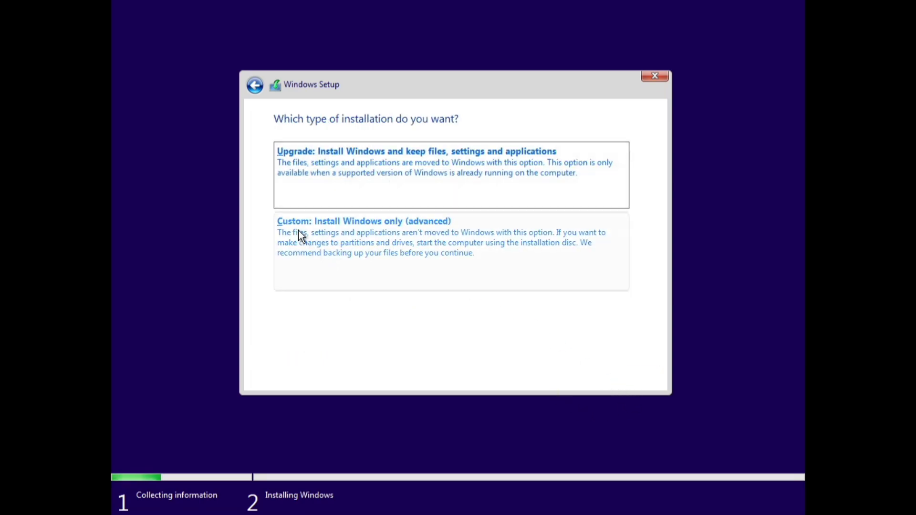
# Choose 'Custom: Install Windows only (advanced)' for a clean installation.
pyautogui.click(480, 263)
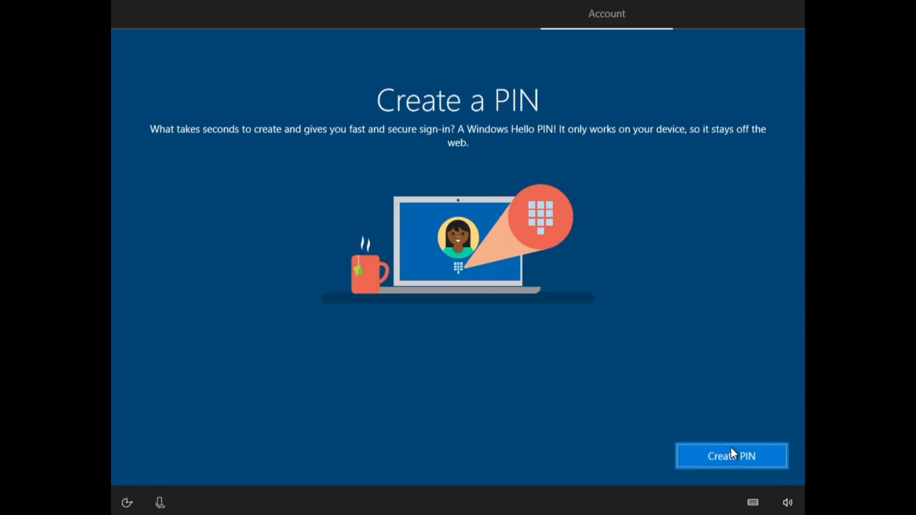
# Start the PIN setup, turn off inking & typing, required-only diagnostics, no tailored experiences.
pyautogui.click(733, 454)
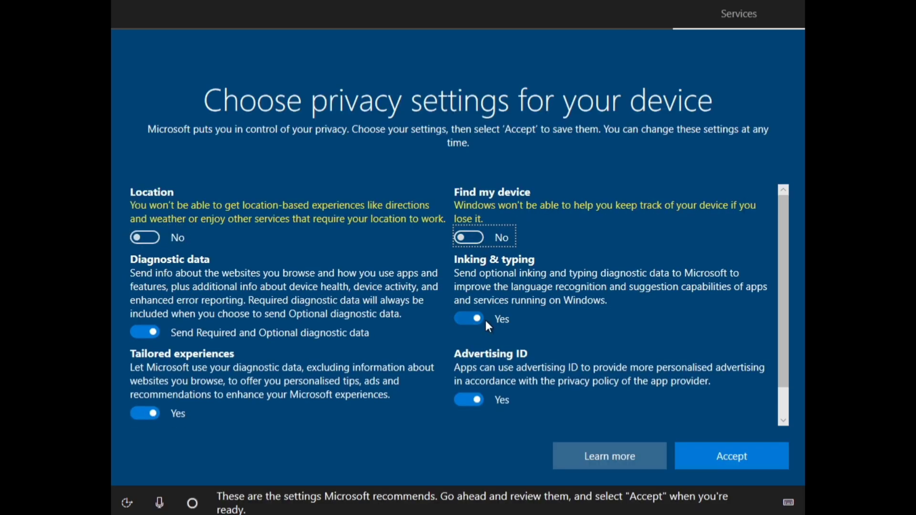
pyautogui.click(473, 319)
pyautogui.click(158, 334)
pyautogui.click(155, 400)
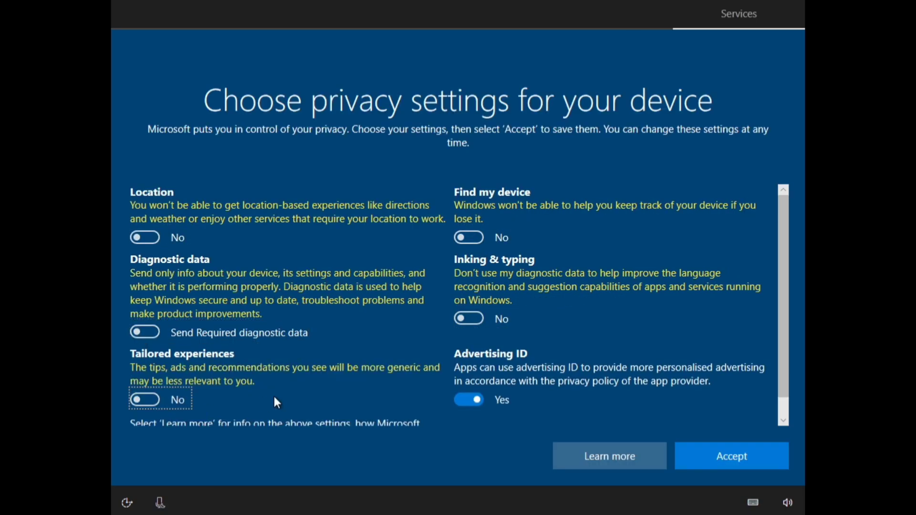
# Turn off the Advertising ID and skip the device-usage customisation screen.
pyautogui.scroll(-1, 275, 403)
pyautogui.click(472, 380)
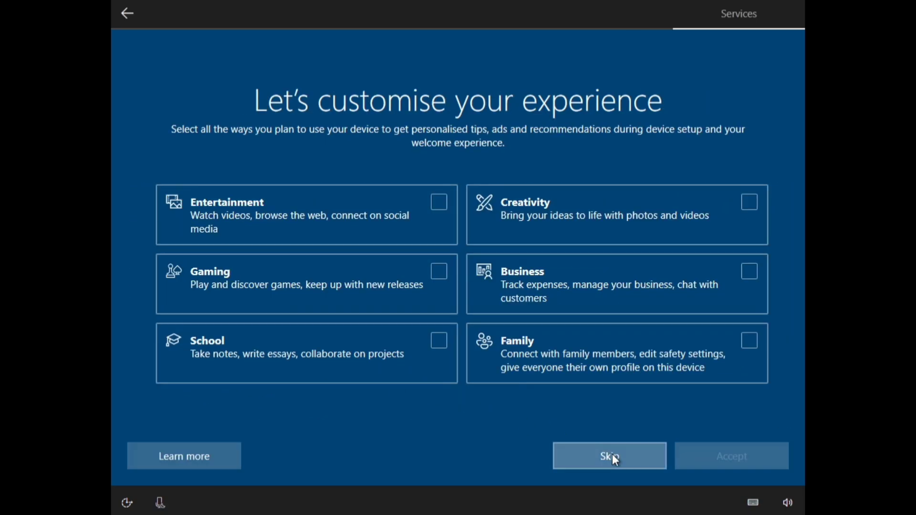
pyautogui.click(613, 455)
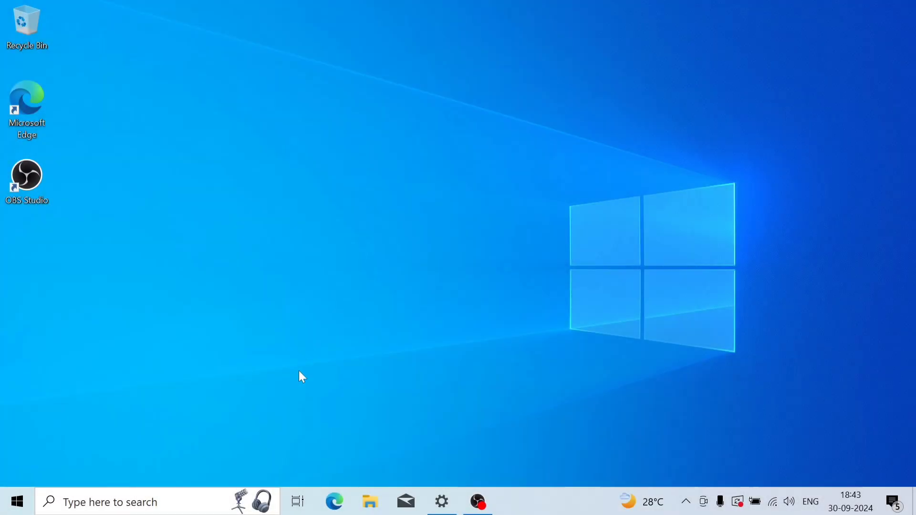
# Open Windows Update in Settings and maximise the Settings window to full screen.
pyautogui.click(442, 501)
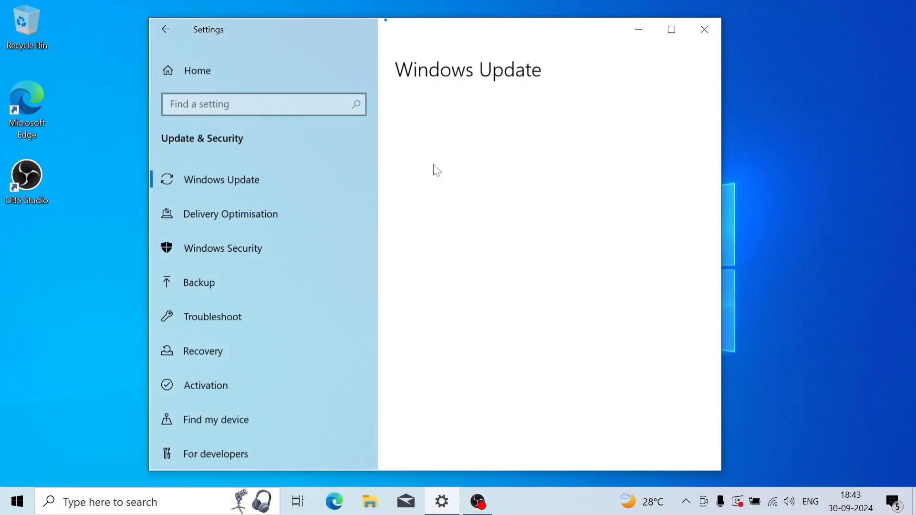
pyautogui.doubleClick(517, 28)
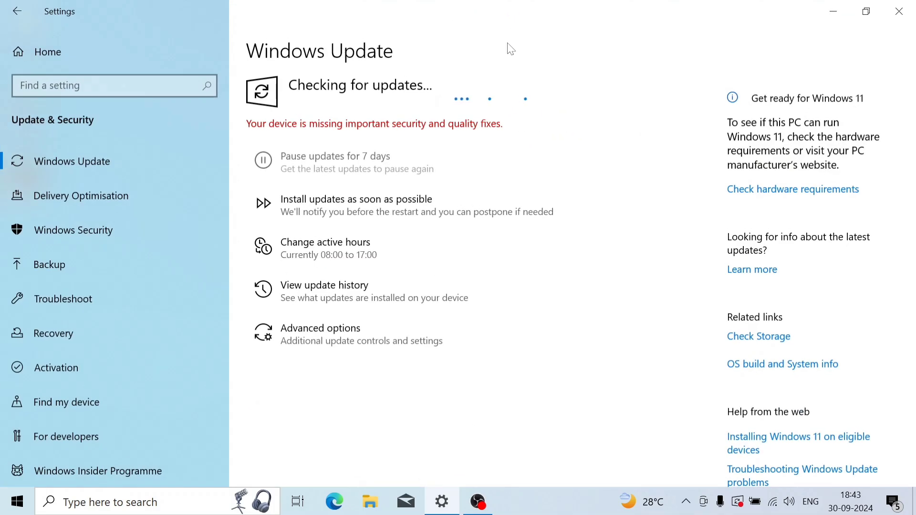